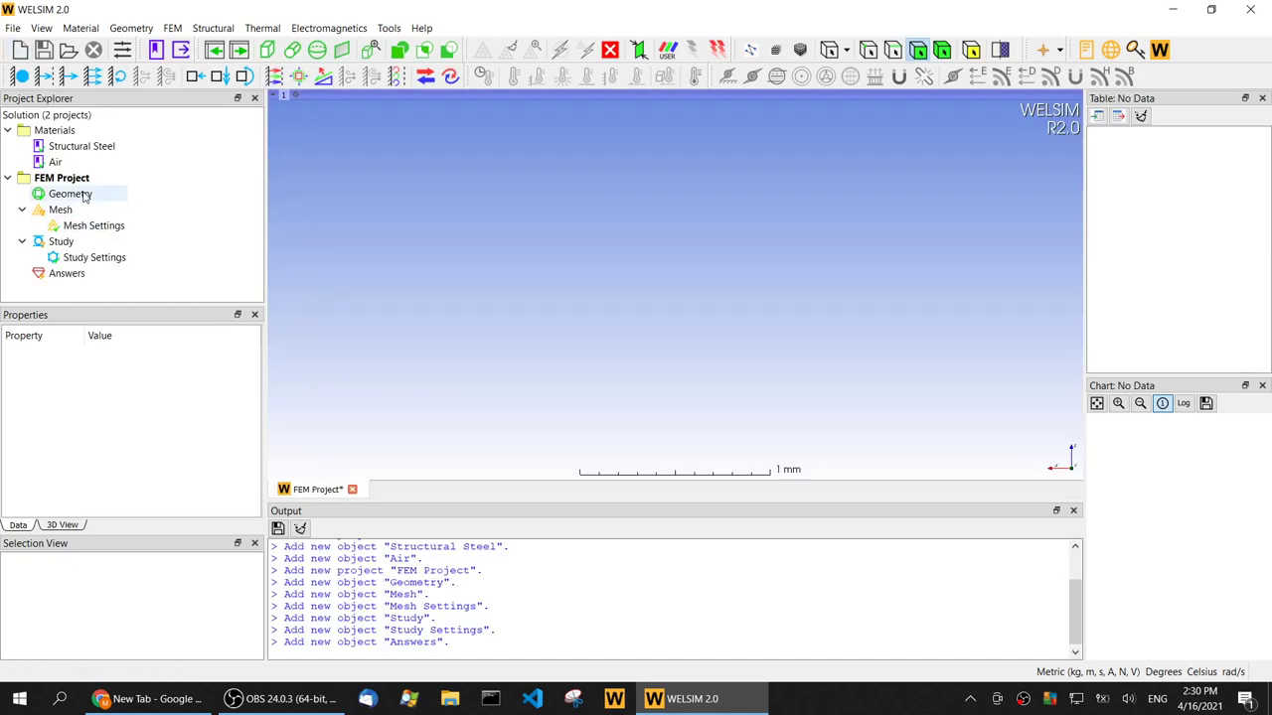
Step: Set the FEM Project's Physics Type to Electromagnetics so the analysis becomes ElectroStatic
left_click(79, 180)
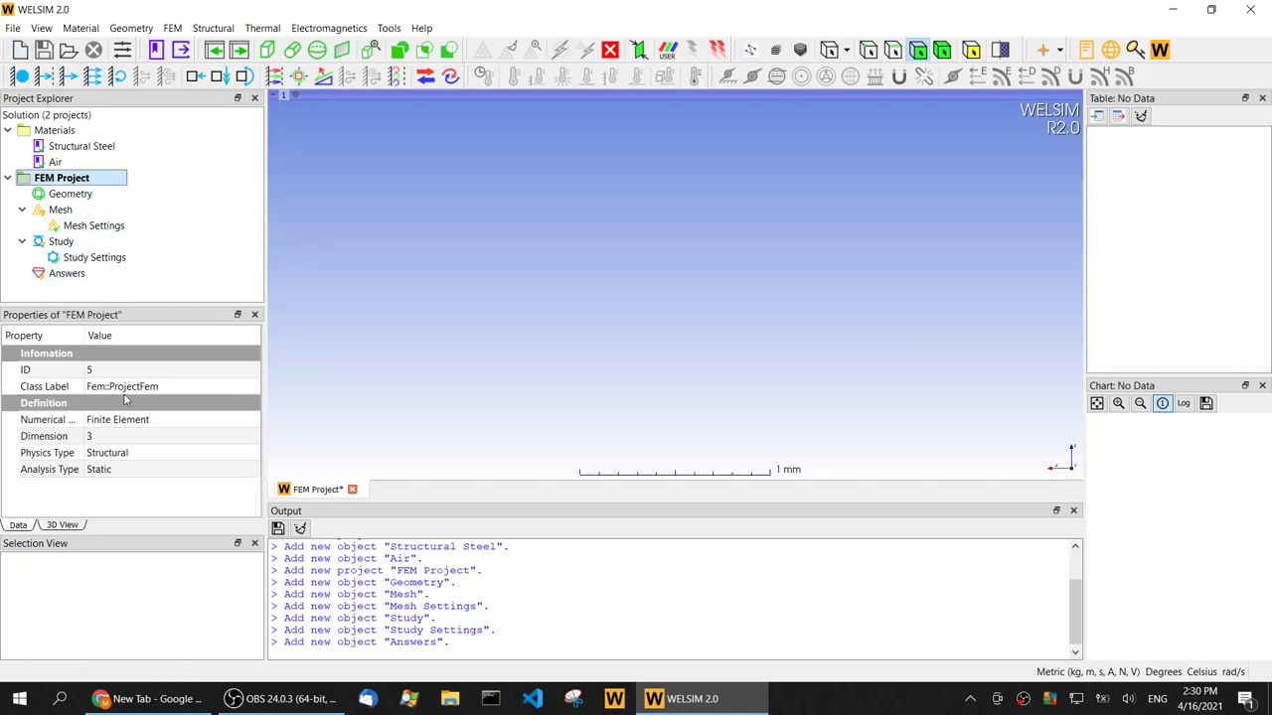
left_click_drag(84, 336, 113, 336)
left_click(171, 452)
left_click(171, 452)
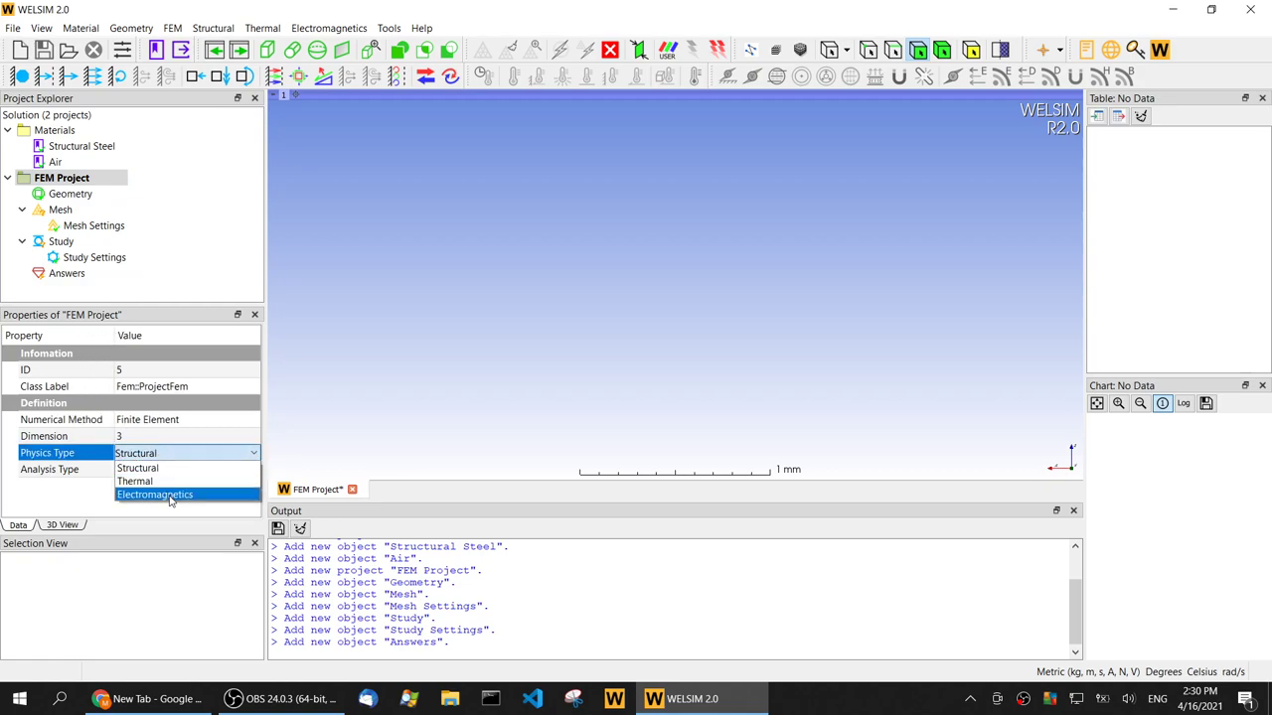
left_click(167, 495)
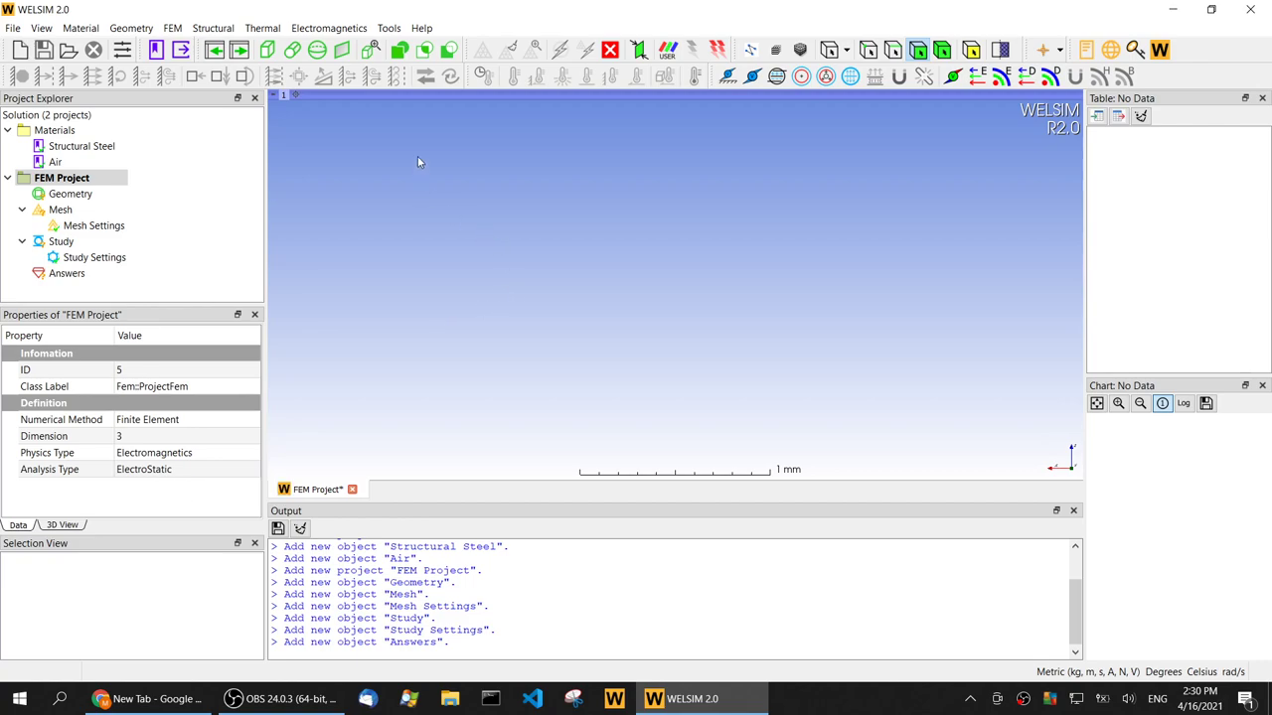
Step: Add a 10 × 10 × 10 m Box to the geometry and assign it the Air material
left_click(266, 49)
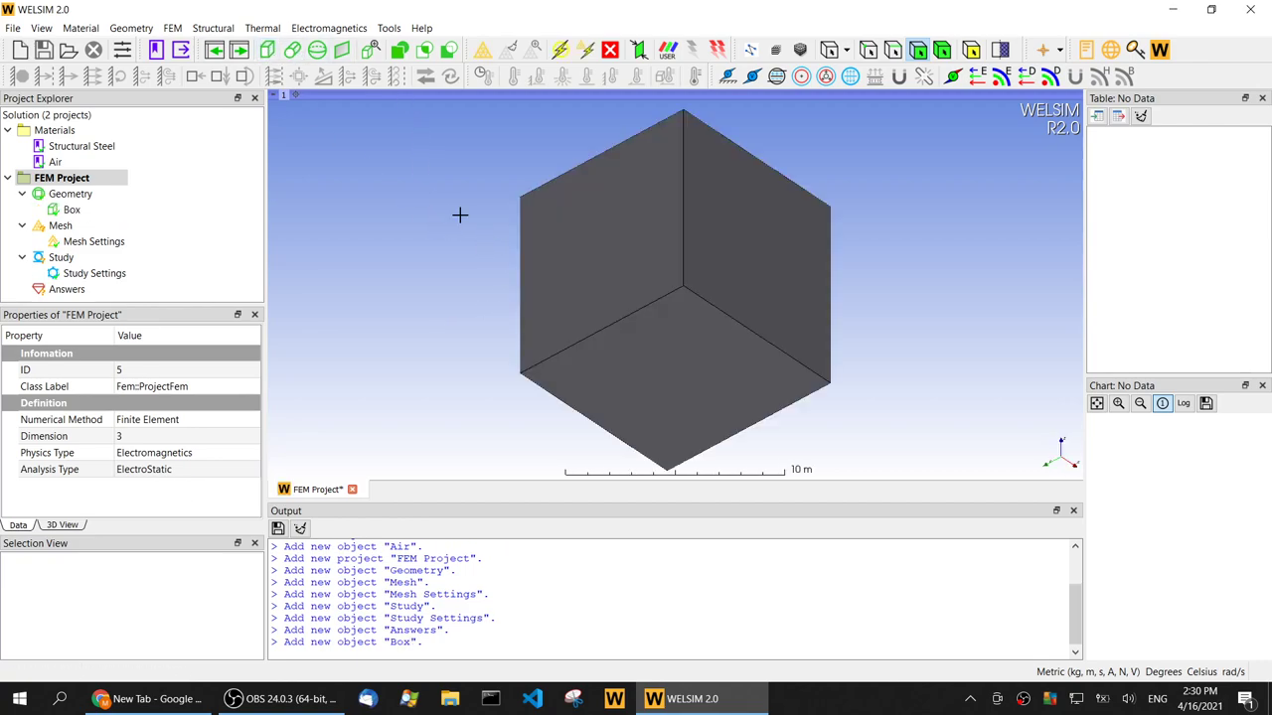
middle_click_drag(460, 214, 457, 352)
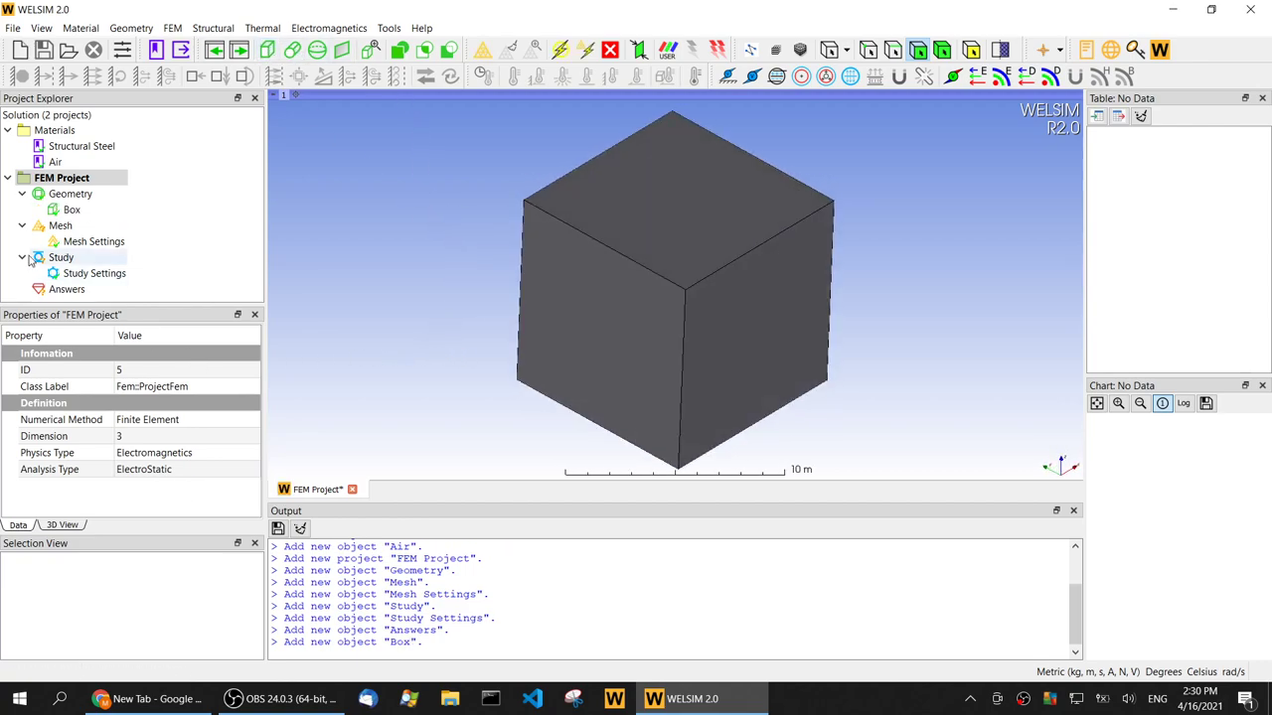
left_click(75, 209)
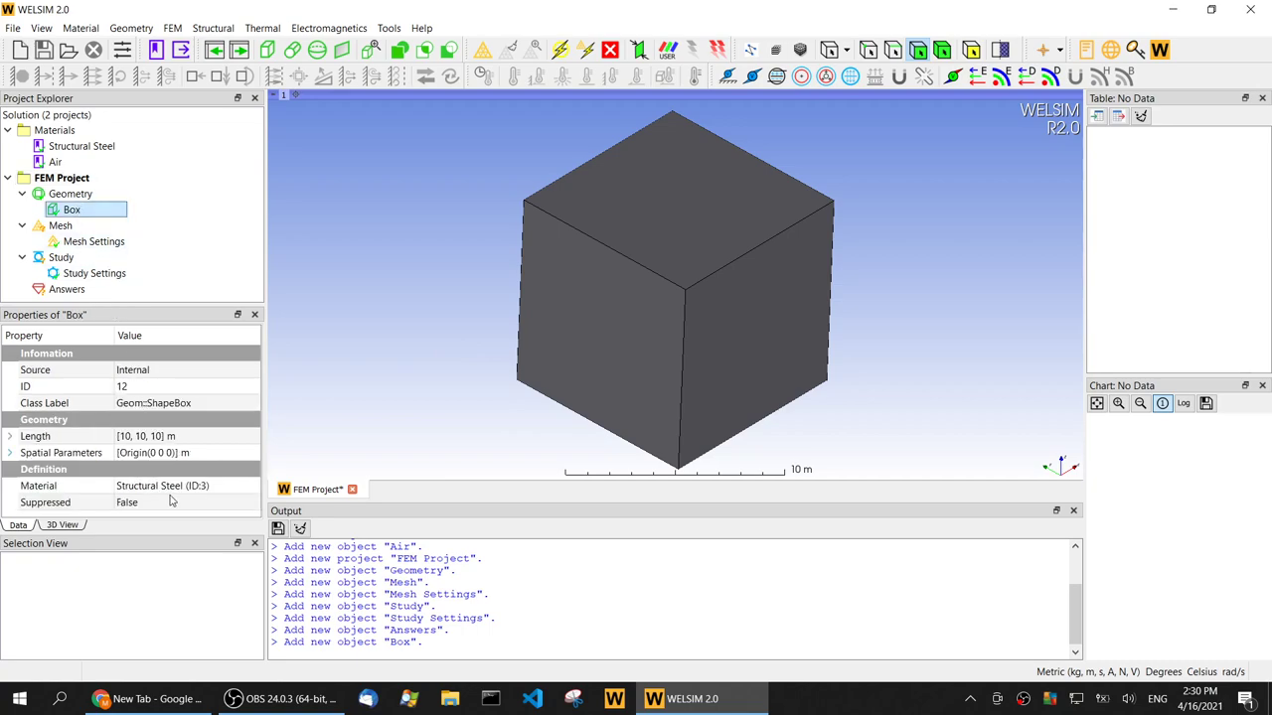
left_click(184, 485)
left_click(183, 486)
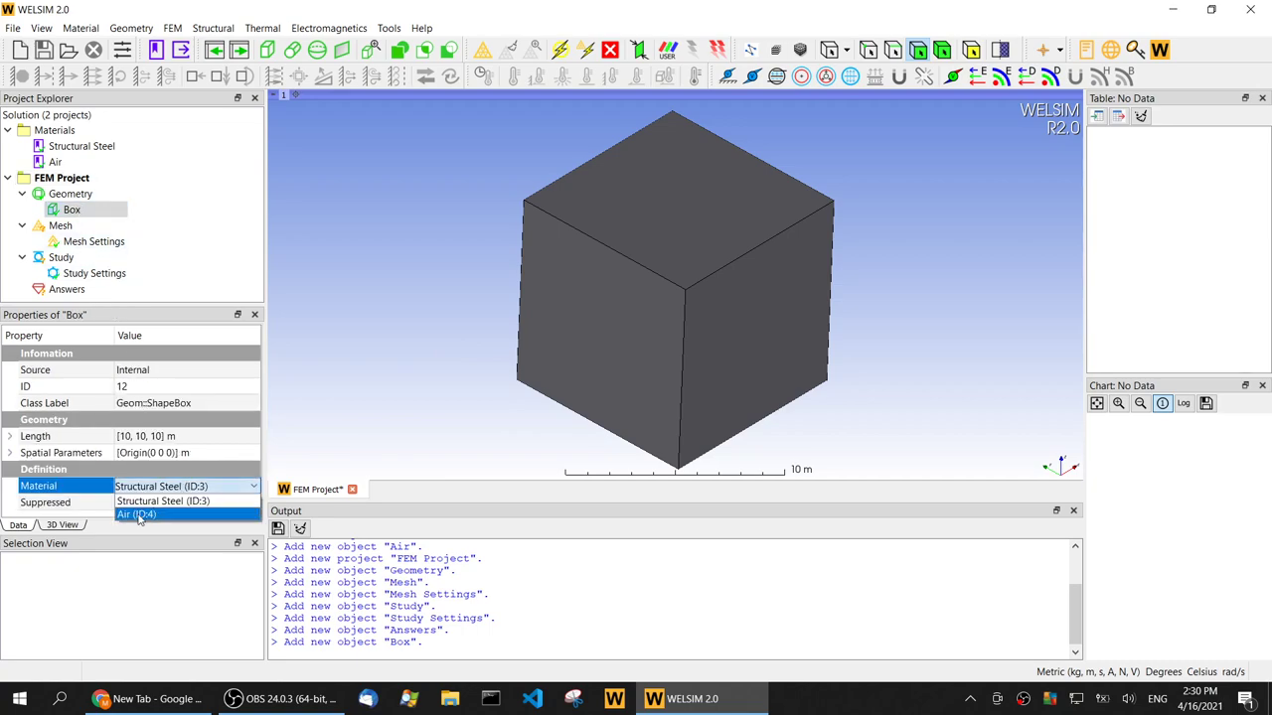
left_click(154, 516)
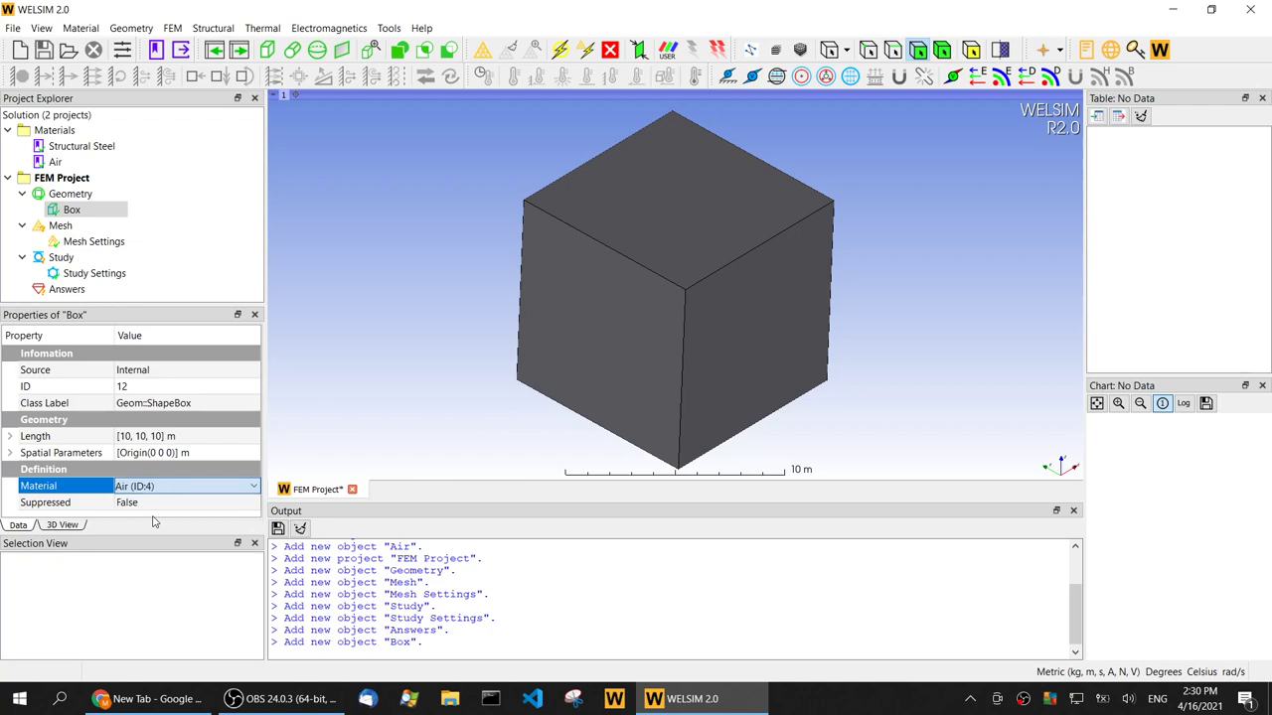
middle_click_drag(543, 352, 616, 340)
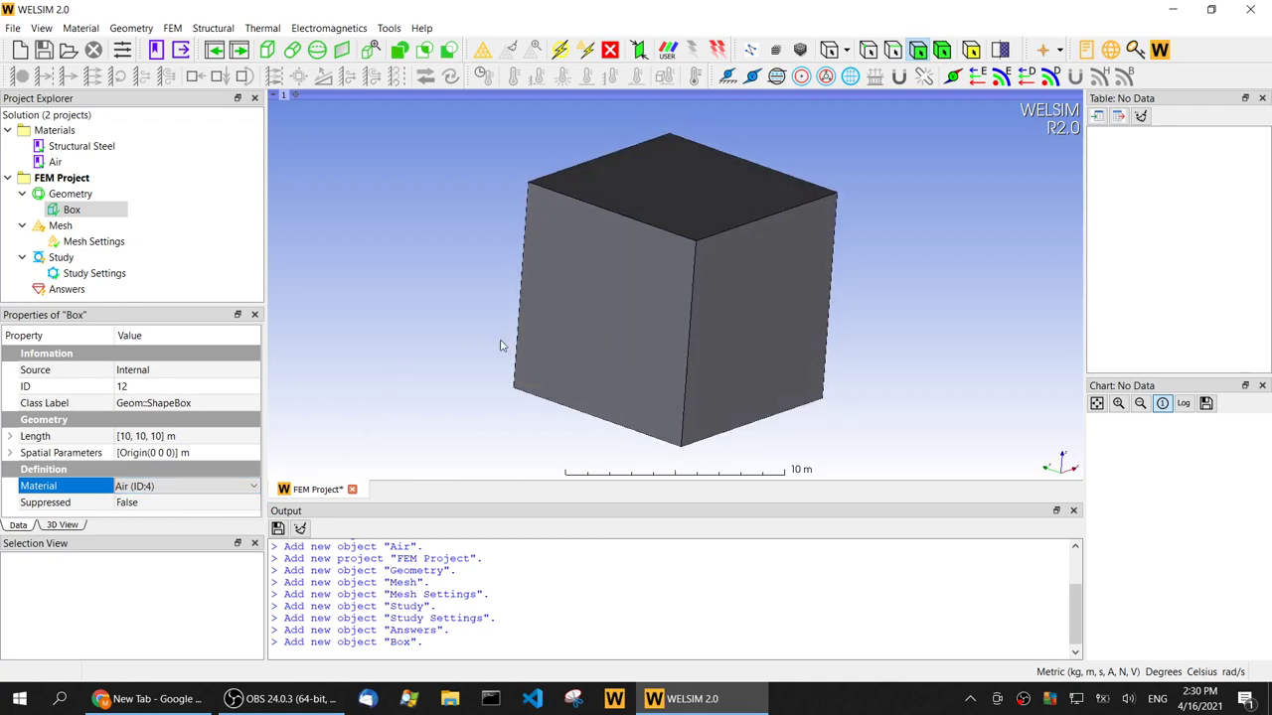
Step: Set mesh Maximum Size to 0.5 and generate the box mesh, giving 9484 nodes and 54119 elements
left_click(120, 244)
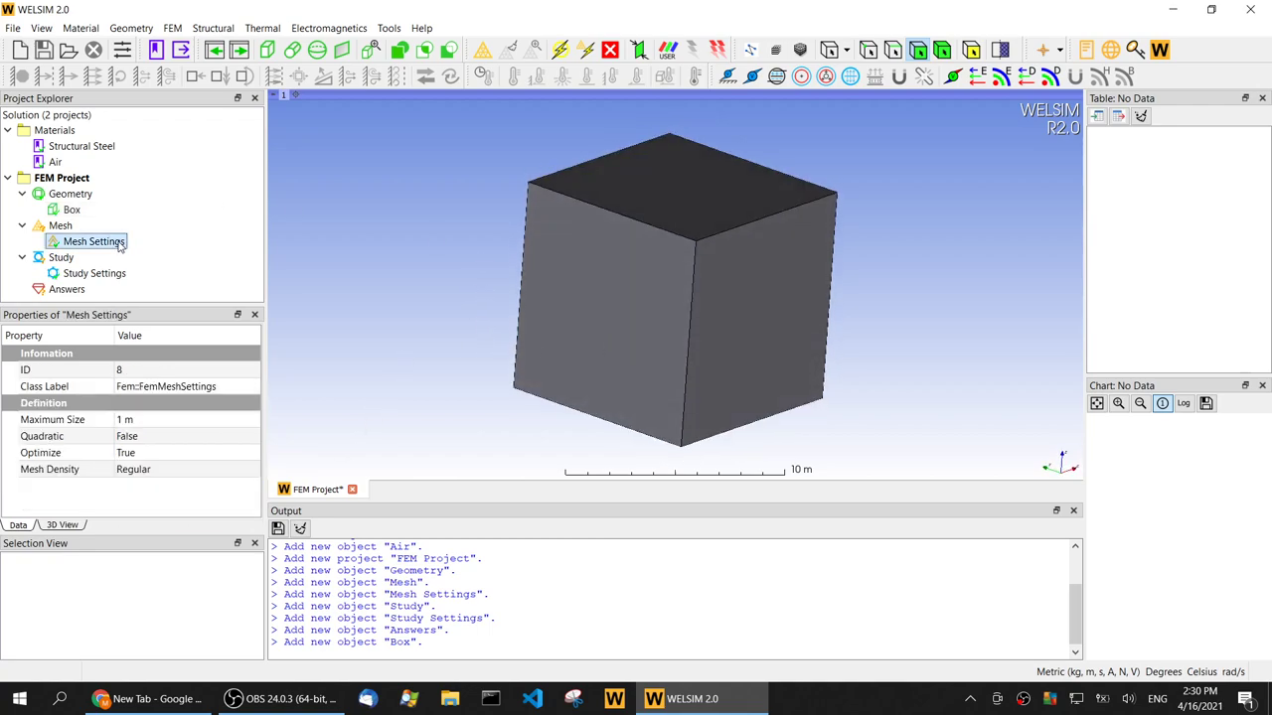
left_click(156, 421)
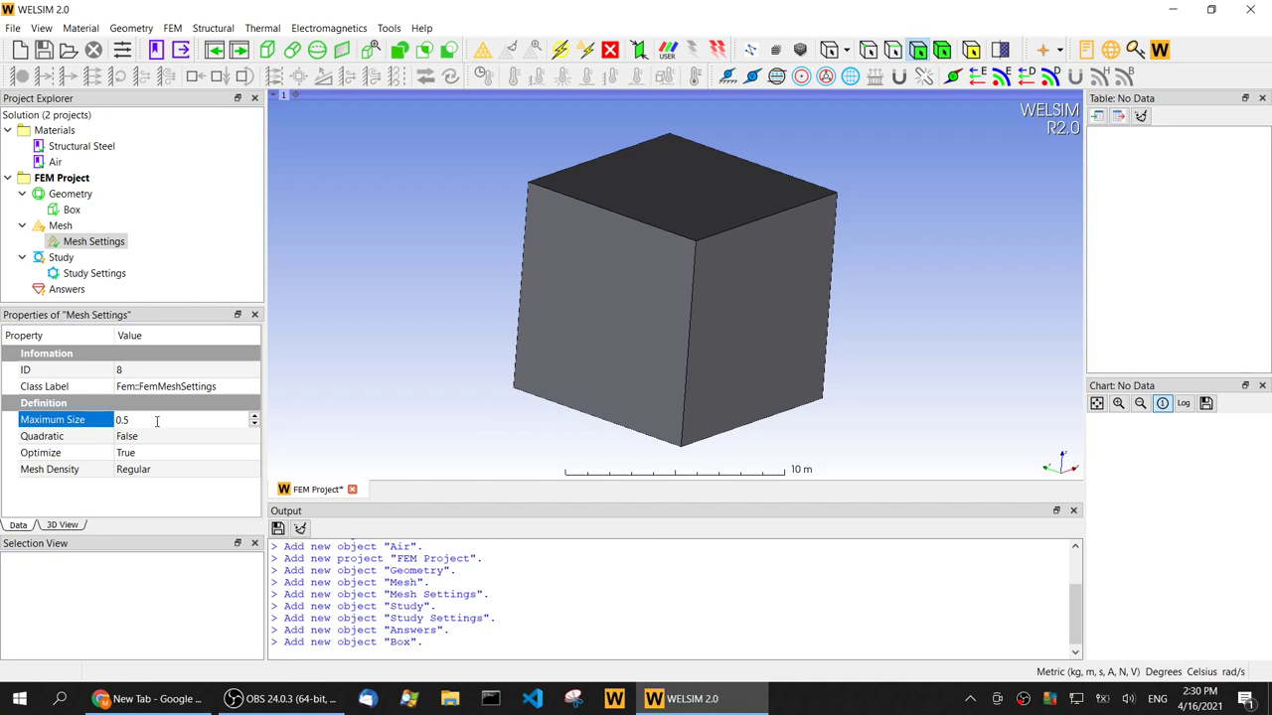
left_click(78, 228)
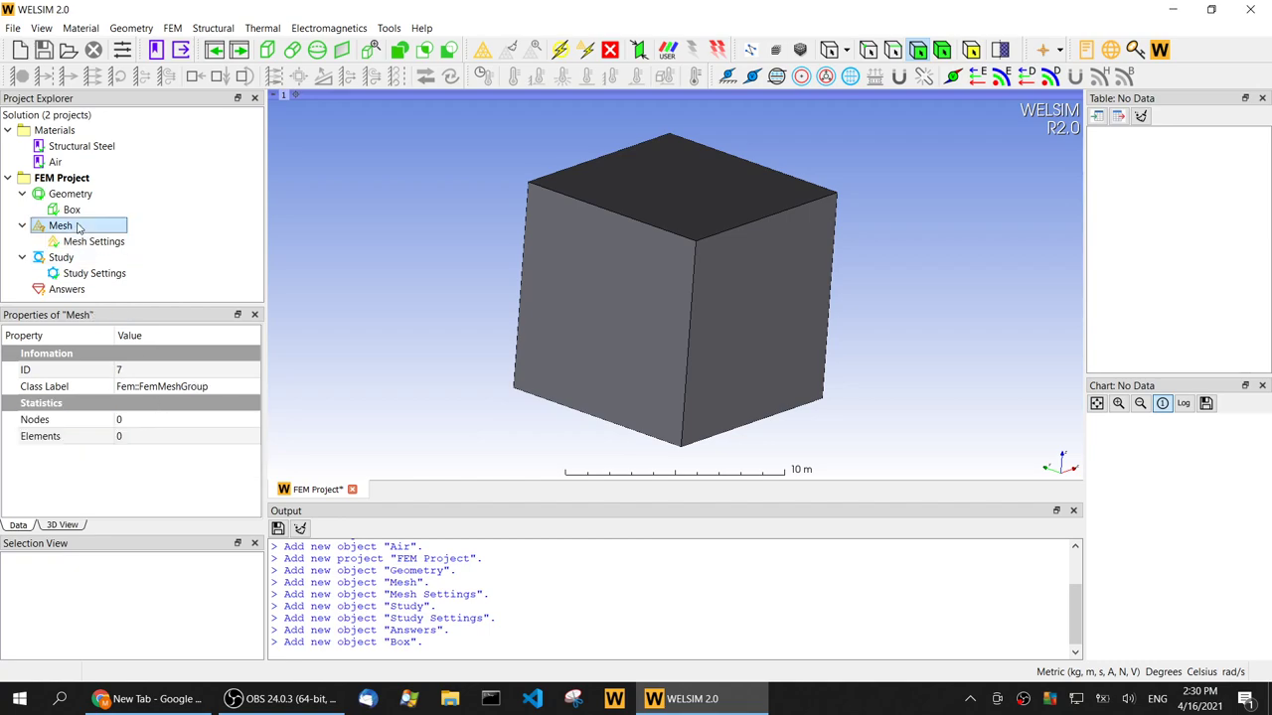
left_click(481, 50)
left_click(85, 210)
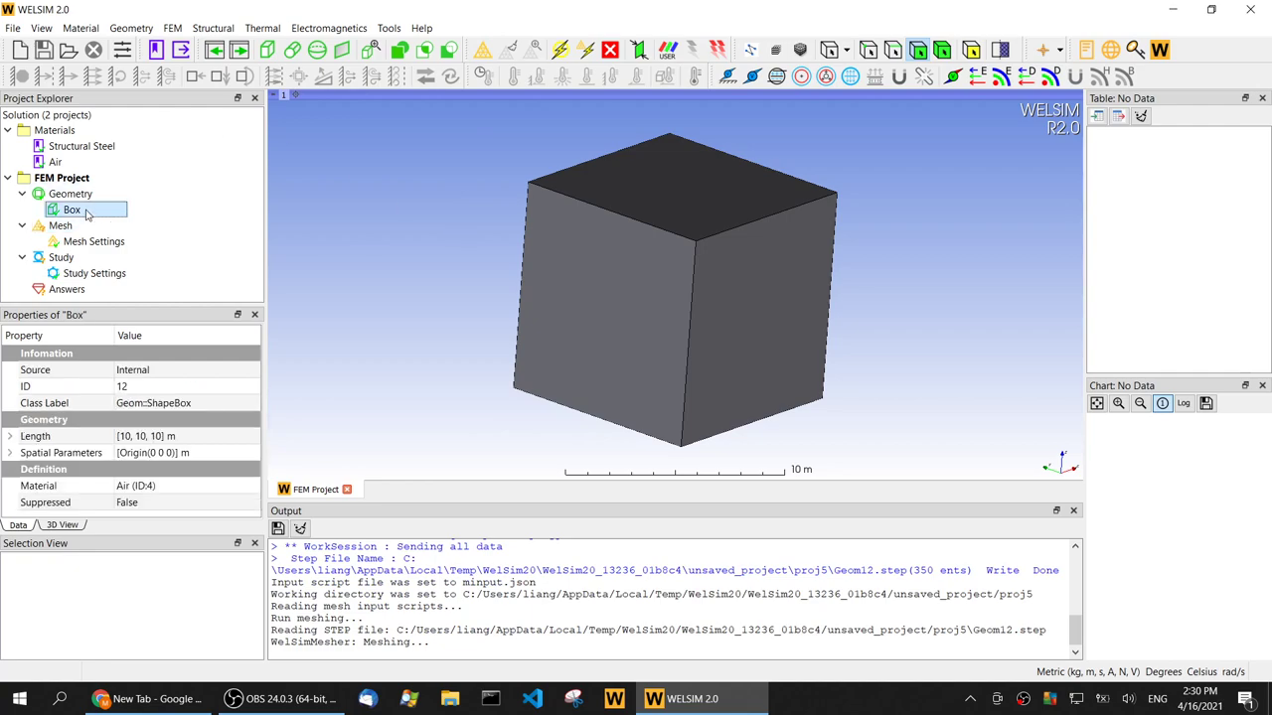
left_click(90, 195)
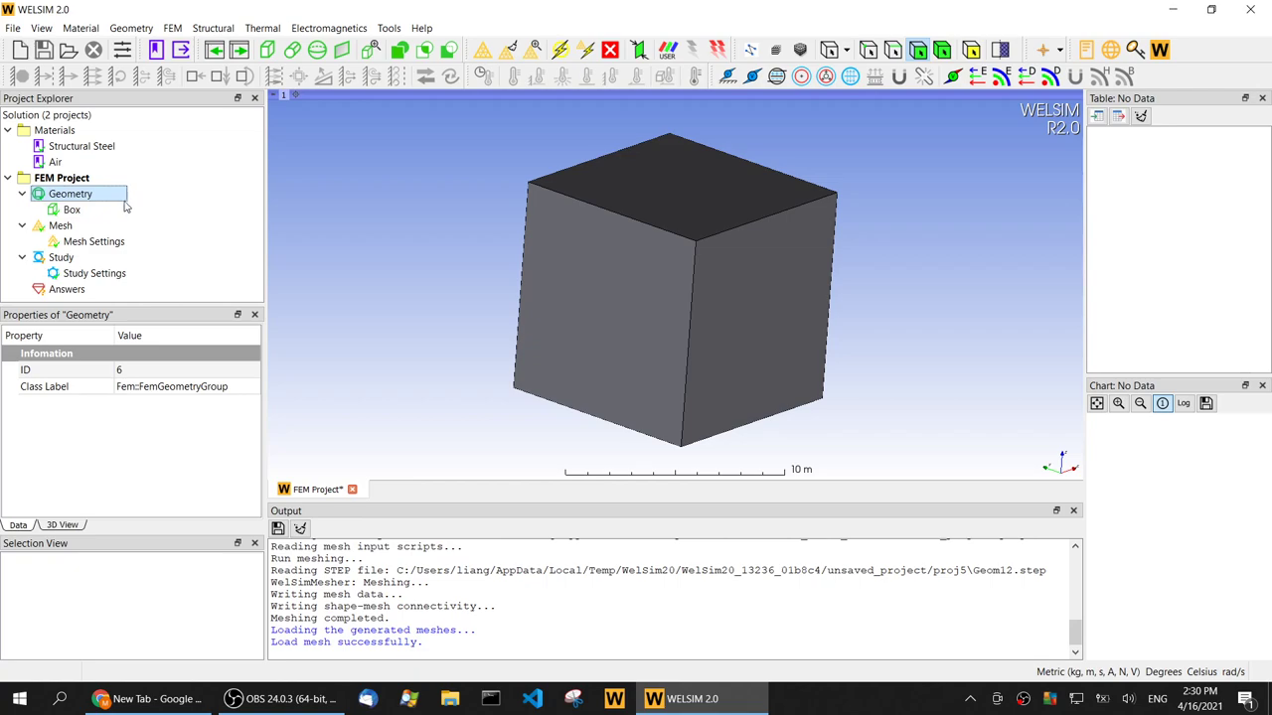
left_click(91, 227)
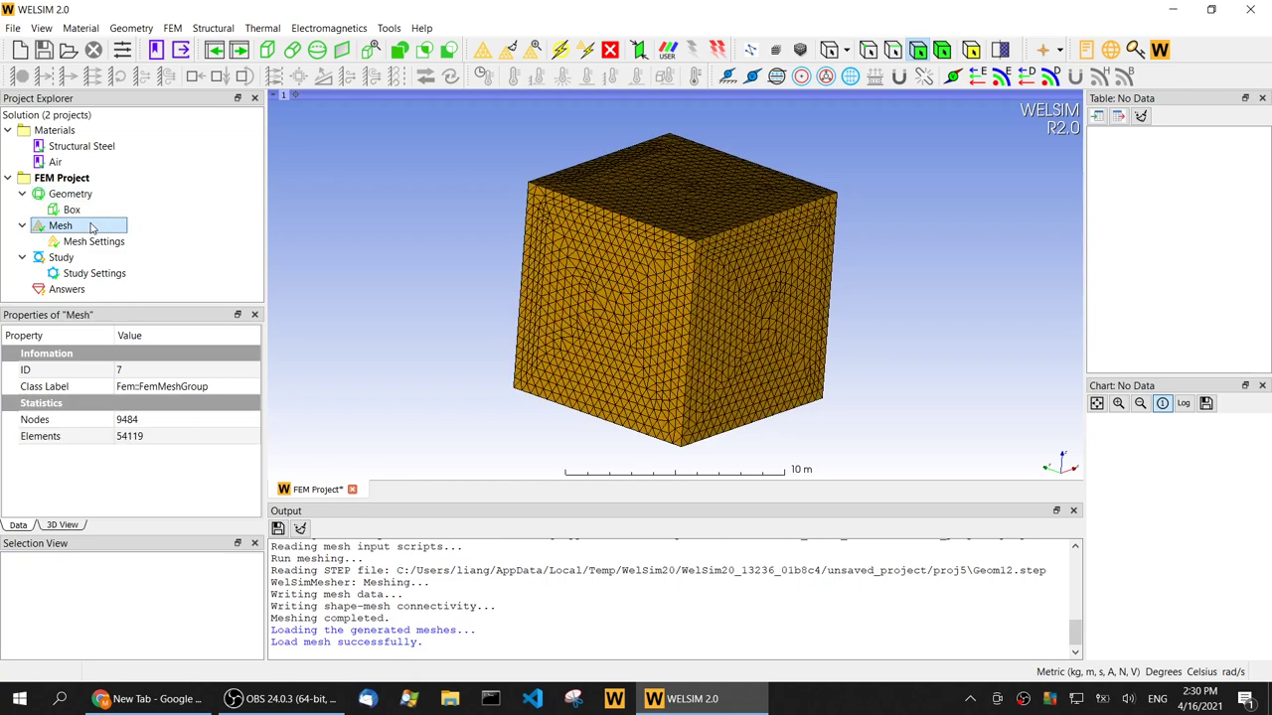
left_click(111, 338)
left_click_drag(111, 337, 101, 338)
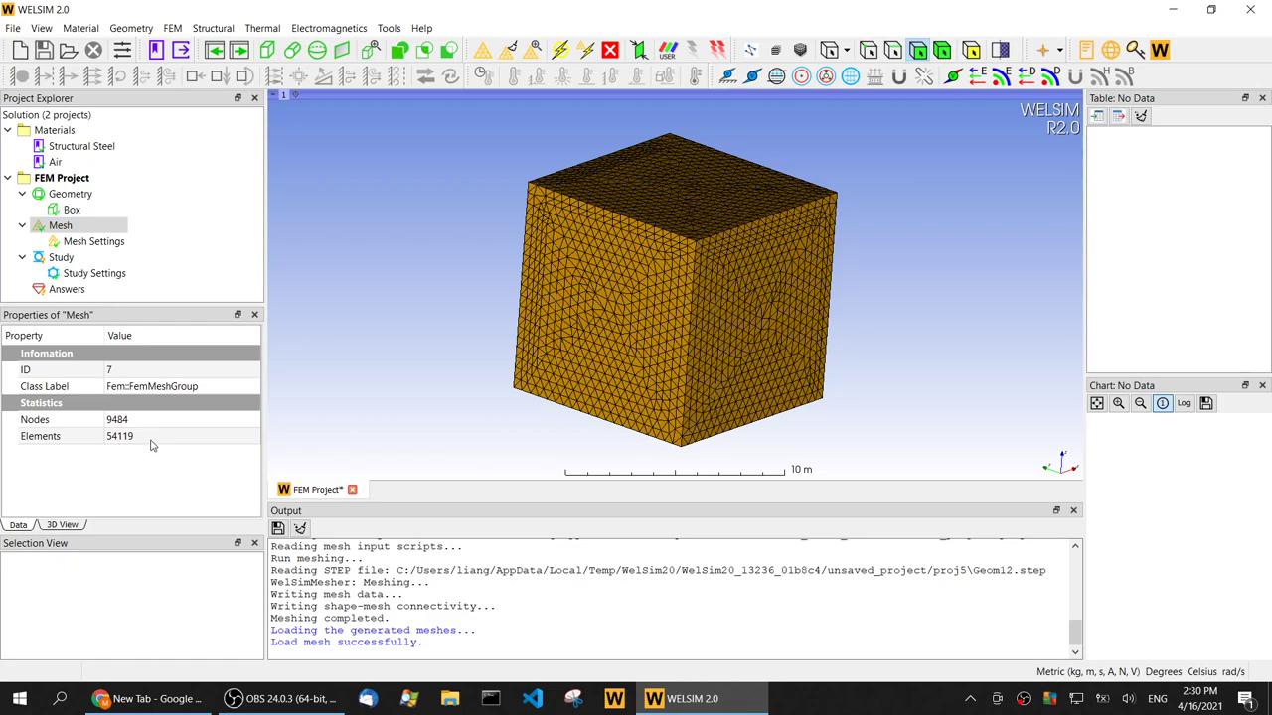
Step: Add a Ground boundary condition to the study
left_click(139, 257)
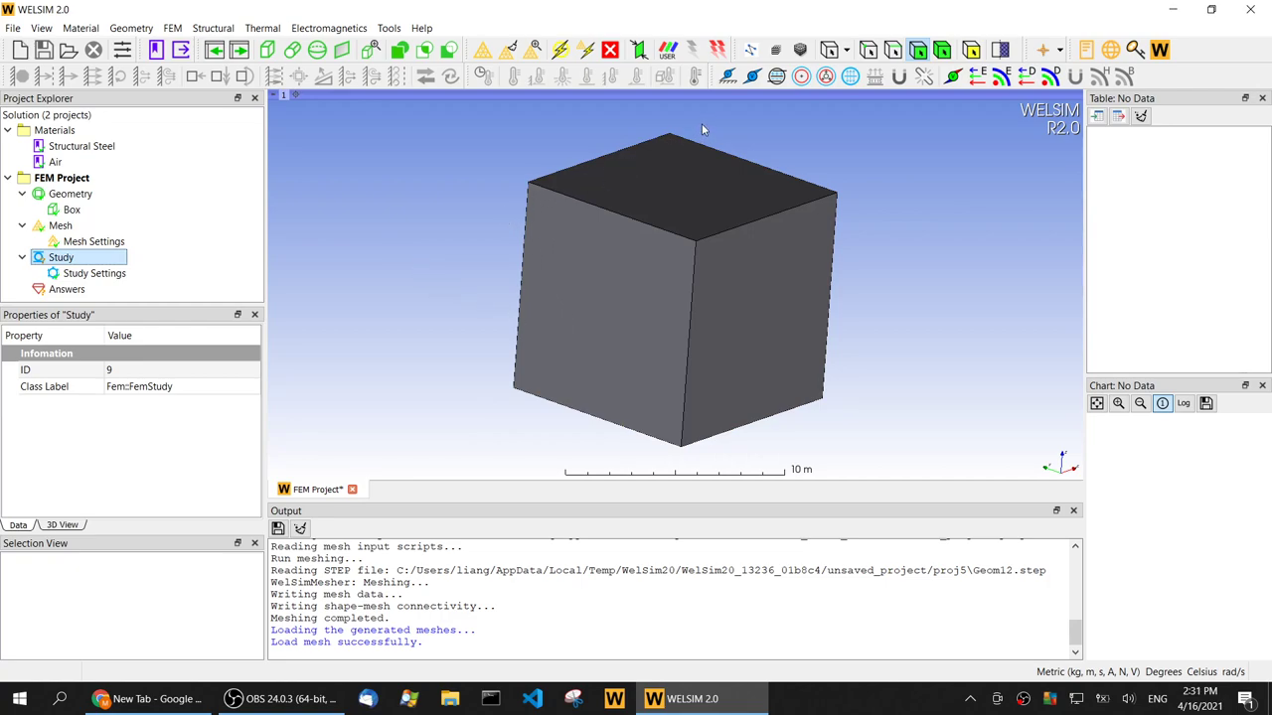
left_click(727, 77)
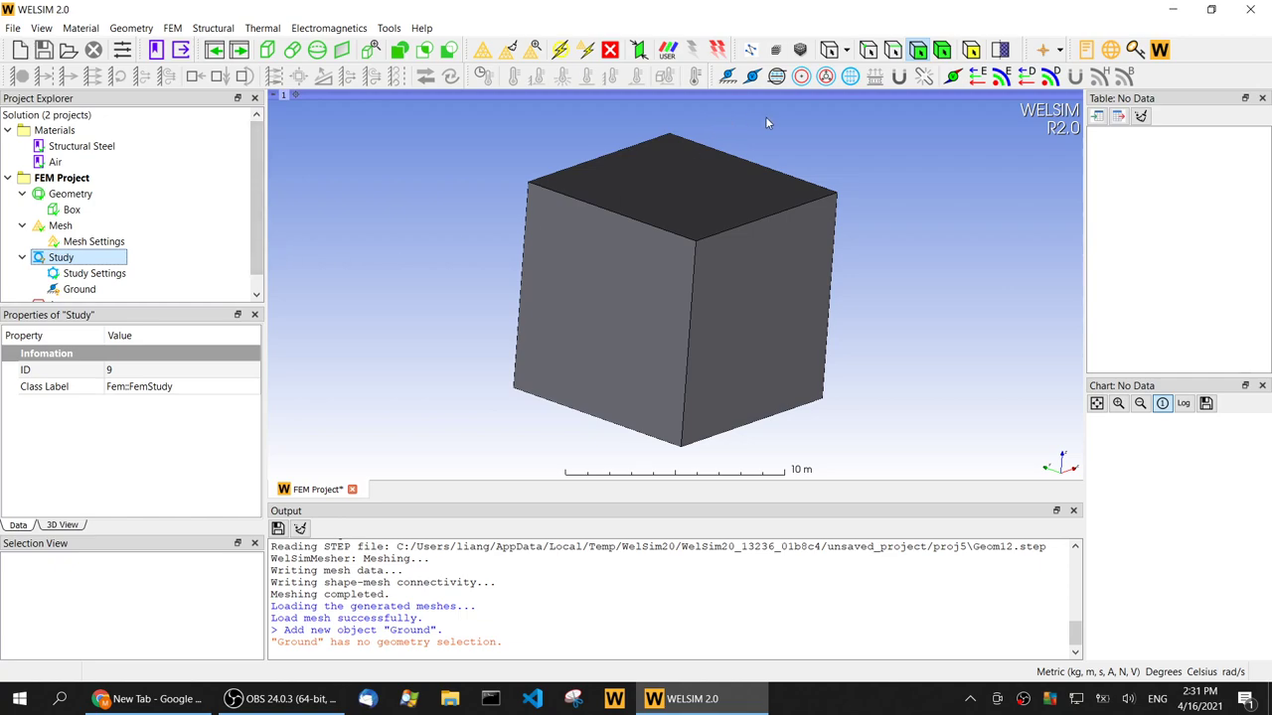
left_click(100, 290)
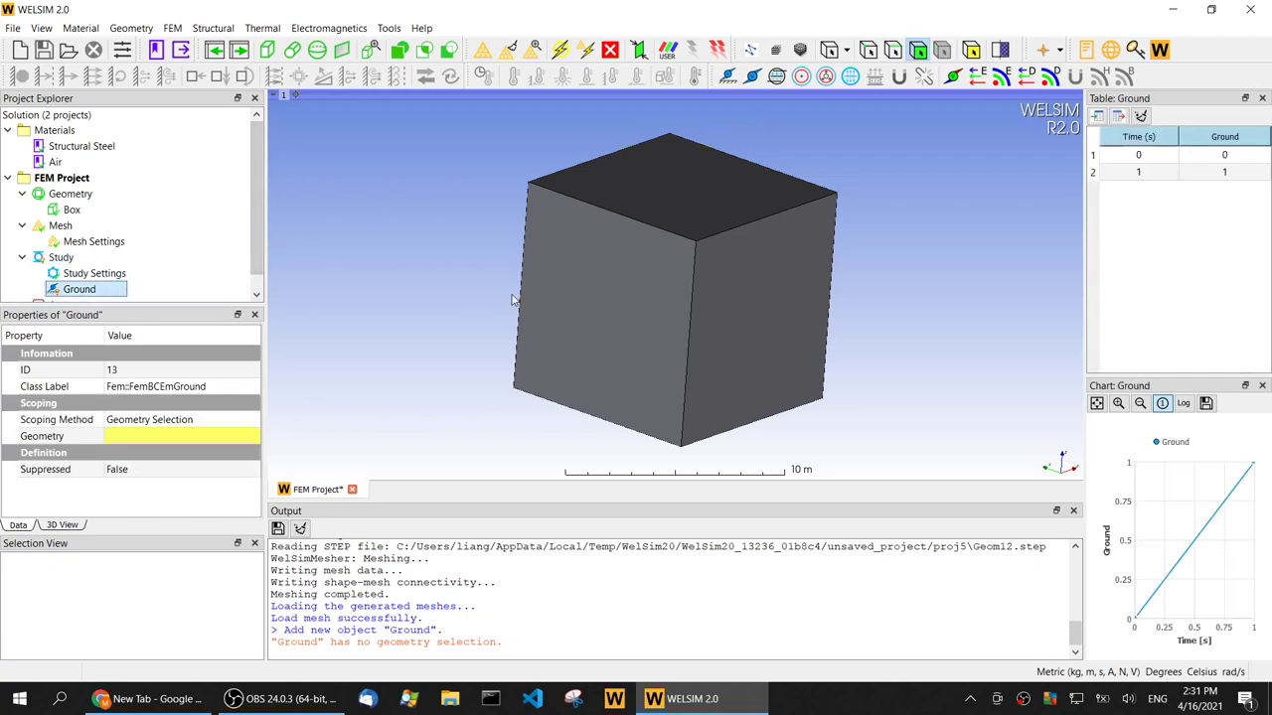
Step: Select all six faces of the box and apply them as the Ground geometry
left_click(626, 345)
left_click(744, 324, "ctrl")
left_click(675, 197, "ctrl")
middle_click_drag(840, 227, 523, 286)
left_click(735, 258, "ctrl")
mouse_move(735, 258)
middle_mouse_down()
mouse_move(895, 275)
mouse_move(741, 261)
middle_mouse_up()
left_click(741, 262, "ctrl")
middle_click_drag(849, 238, 646, 298)
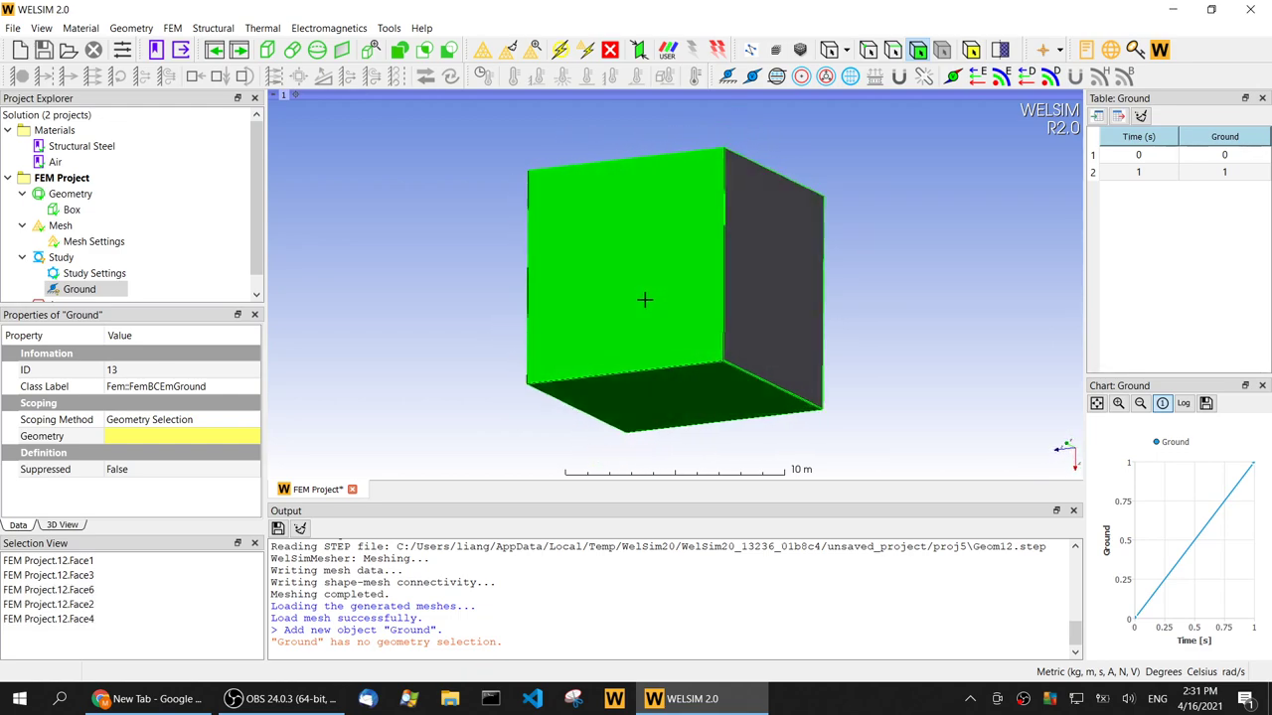
left_click(782, 285, "ctrl")
middle_click_drag(850, 253, 935, 212)
middle_click_drag(369, 248, 647, 189)
middle_click_drag(436, 319, 152, 401)
left_click(133, 438)
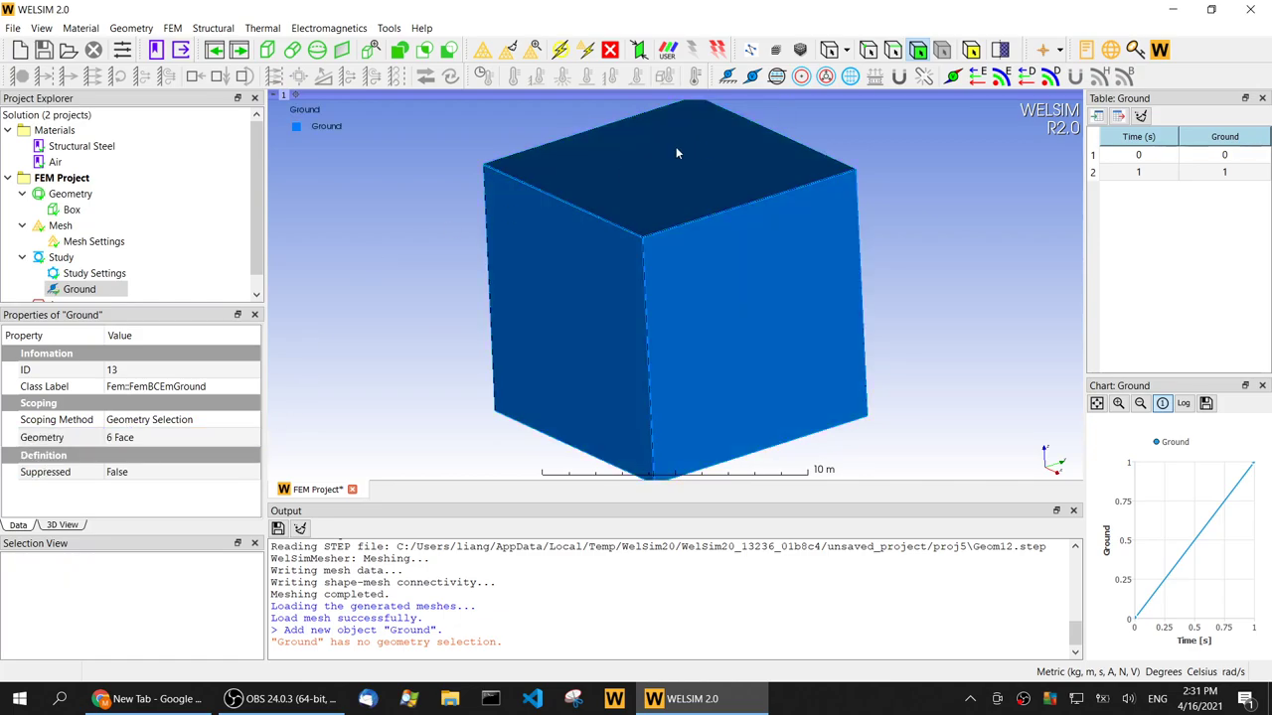
Step: Add a cylindrical Polarization source to the study and show its properties
left_click(851, 76)
left_click_drag(407, 254, 325, 259)
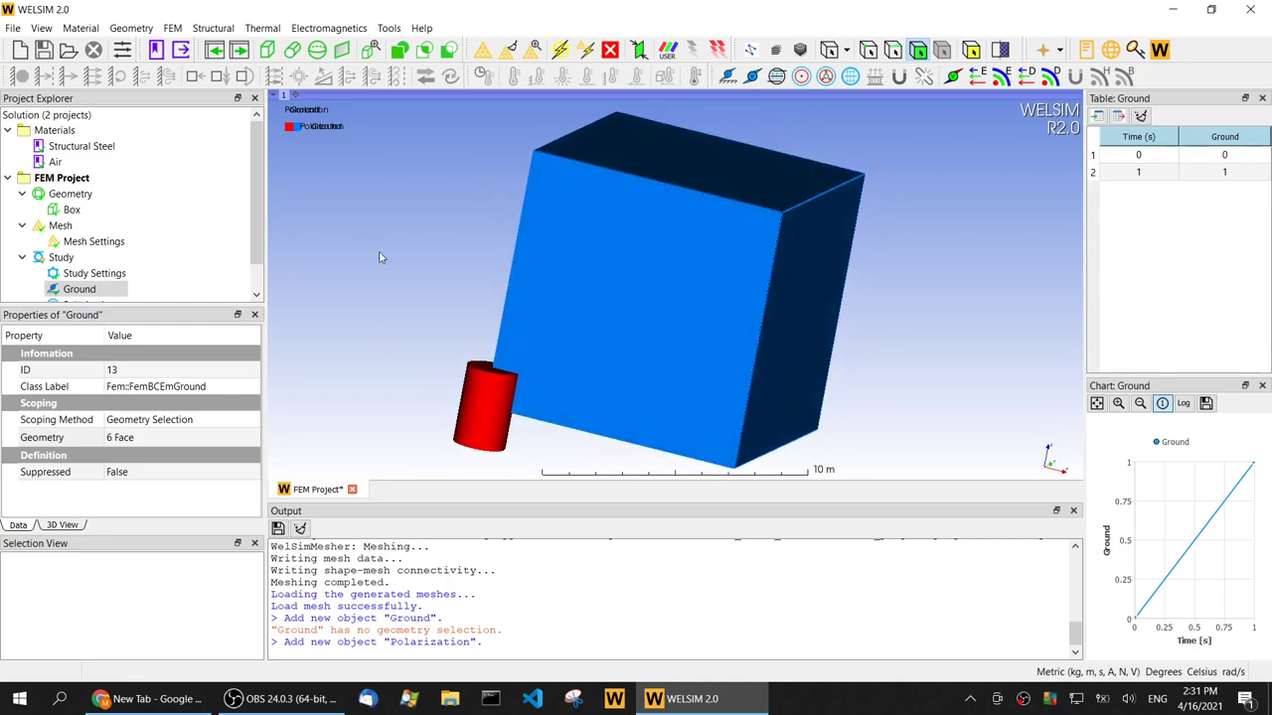
left_click(95, 273)
scroll(120, 278, "down", 1)
left_click(112, 276)
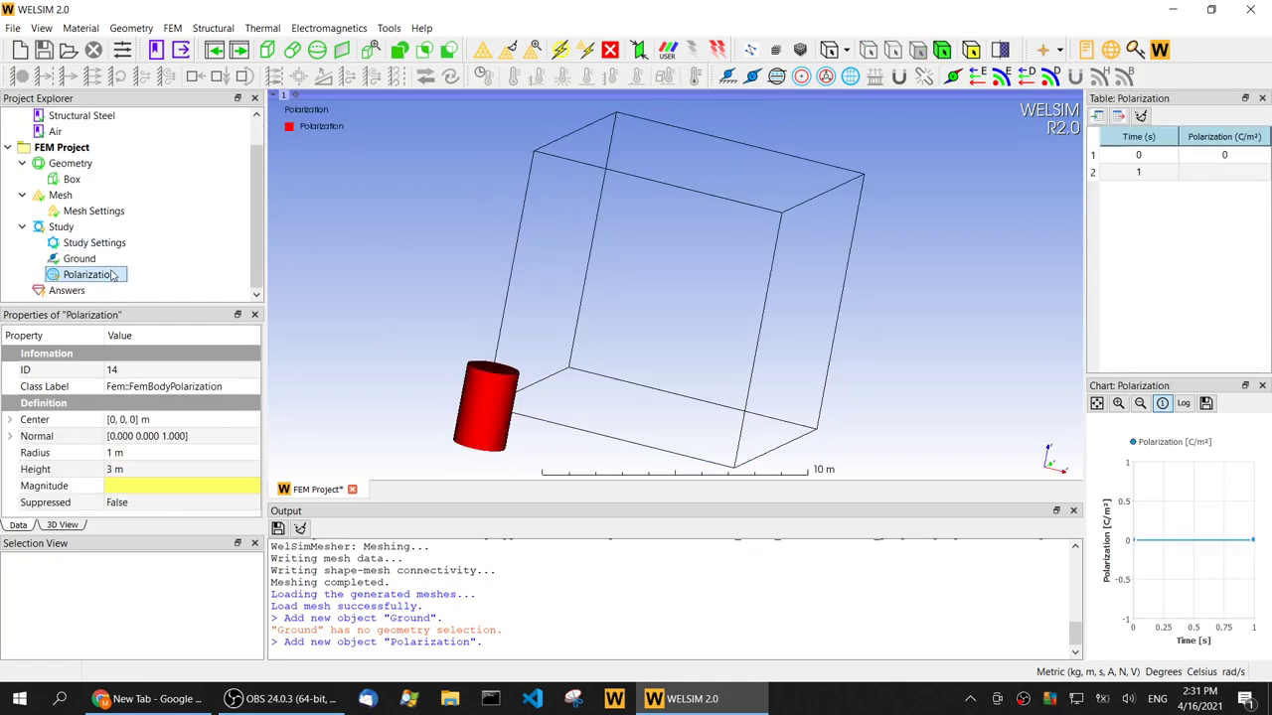
left_click_drag(439, 291, 617, 334)
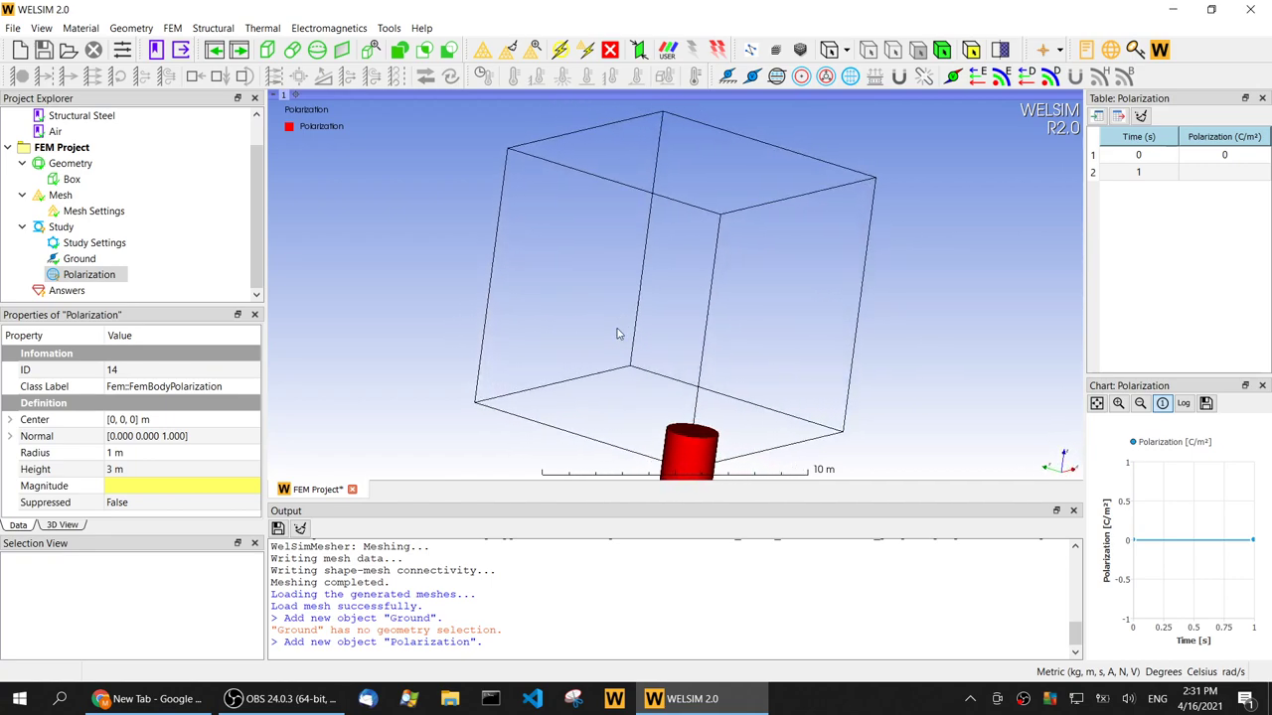
Step: Set the Polarization center to x = 5, y = 5, z = 5 m
left_click(14, 421)
left_click(141, 438)
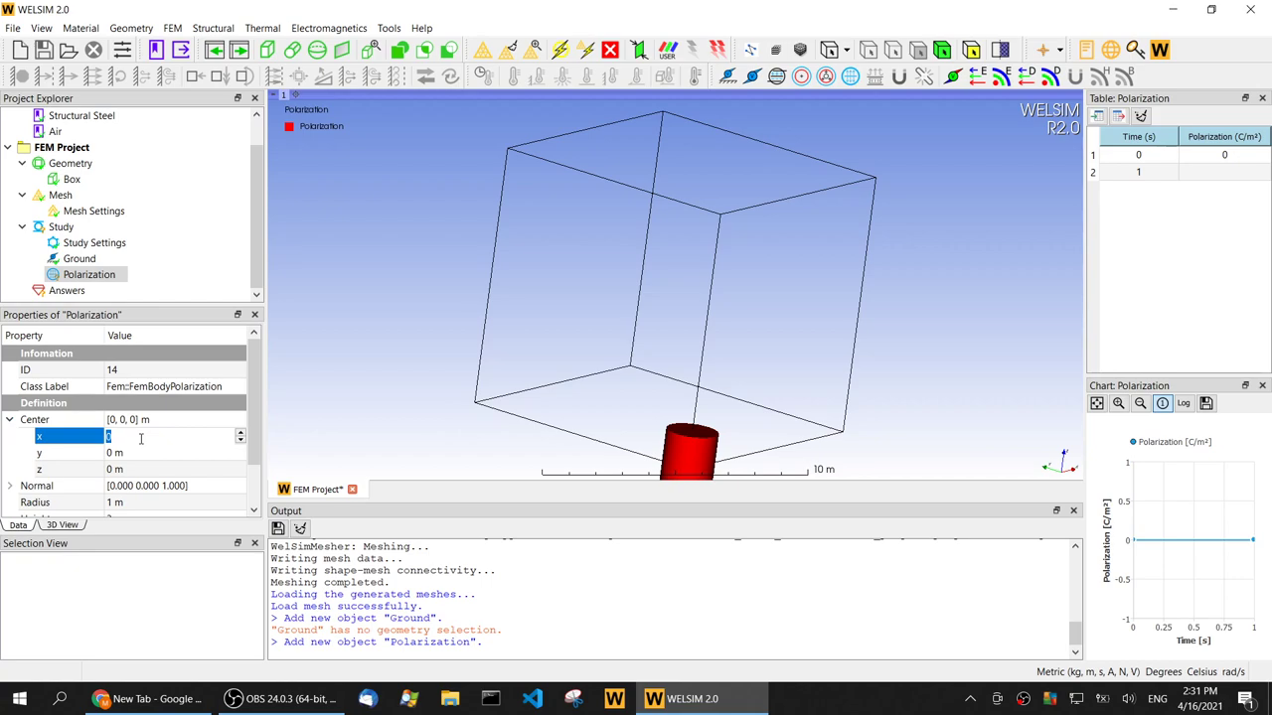
type("5")
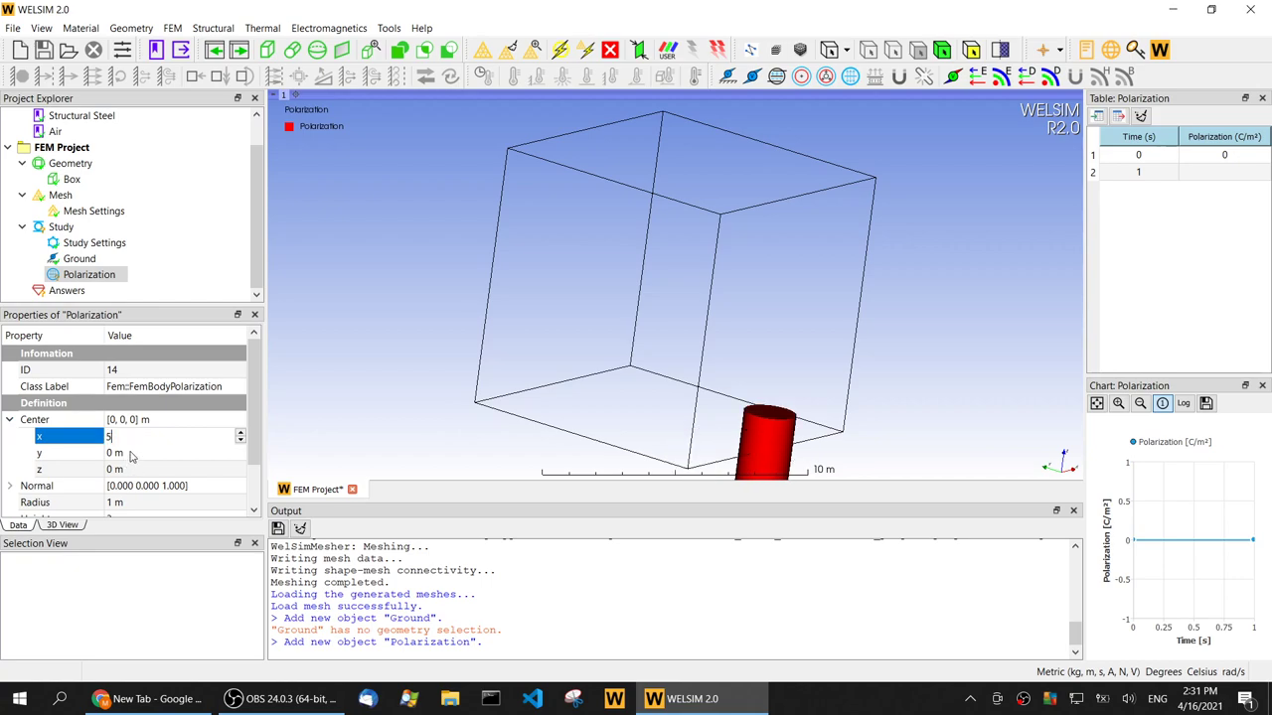
left_click(130, 454)
type("5")
left_click(140, 469)
type("5")
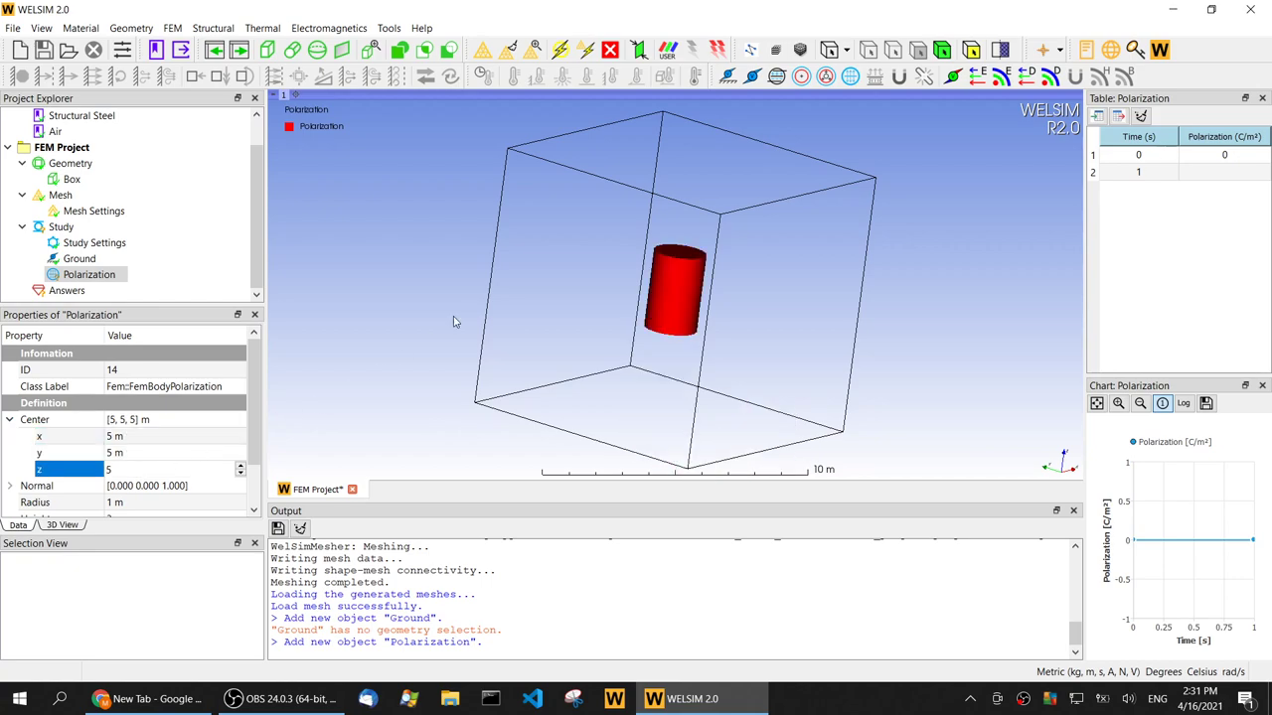
left_click_drag(805, 286, 490, 269)
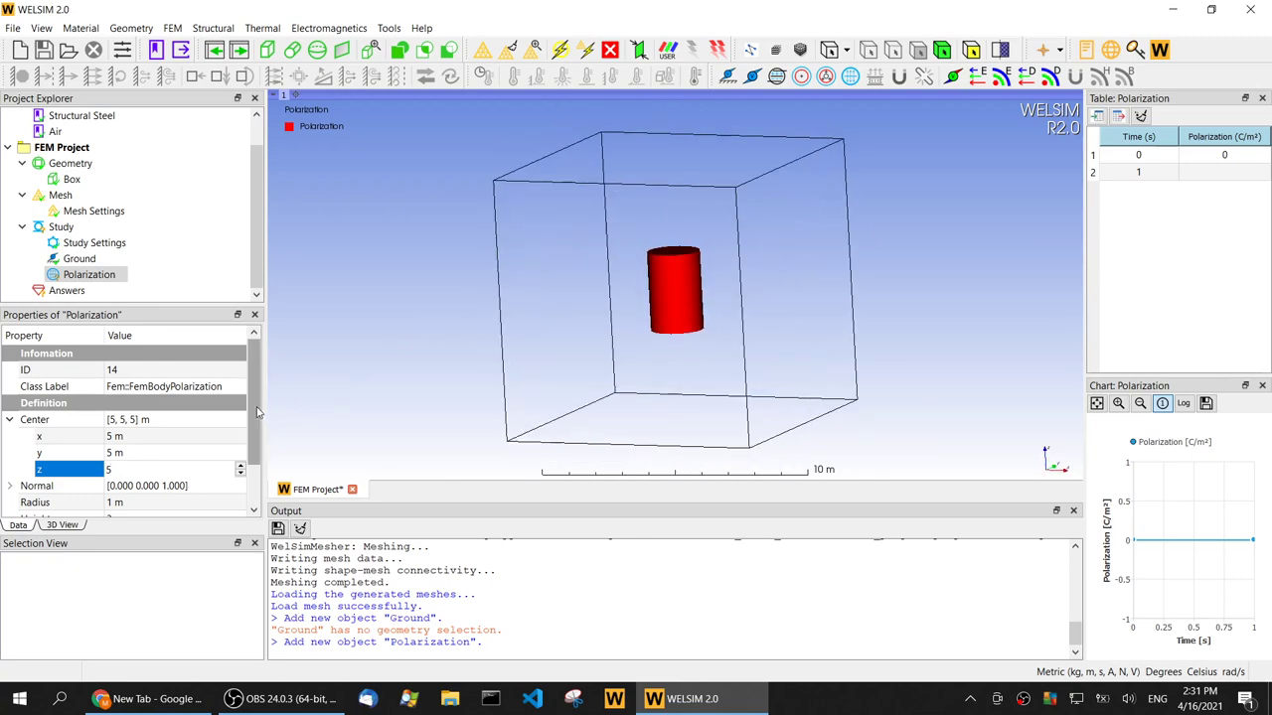
Step: Set the Polarization cylinder's radius to 1 m
scroll(149, 437, "down", 1)
left_click(136, 453)
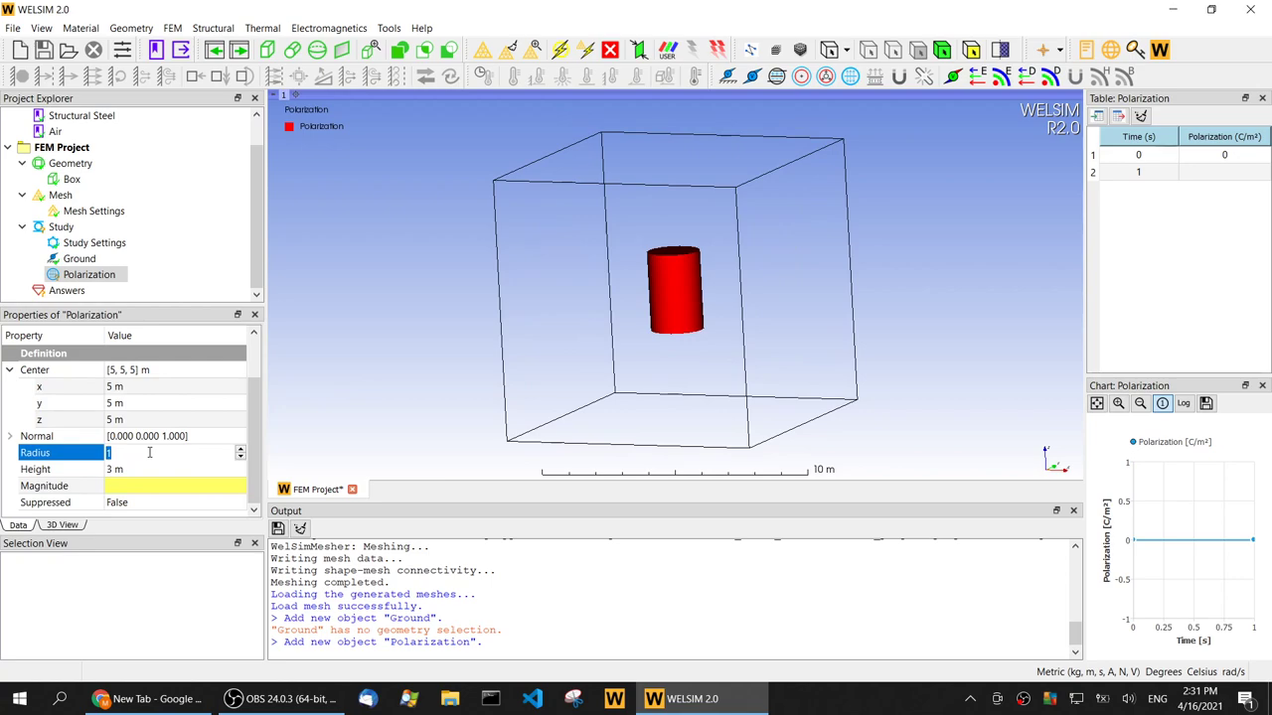
type("3")
key("Return")
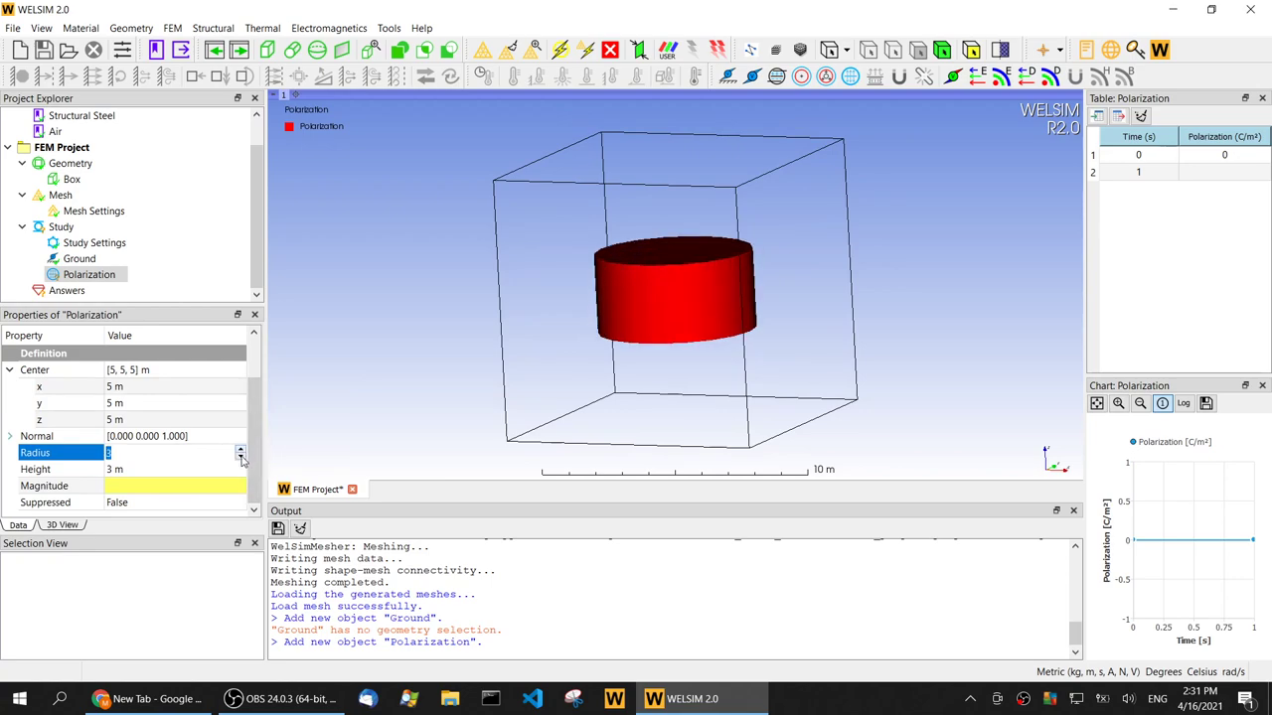
left_click(241, 458)
left_click(240, 458)
Step: Set the cylinder height to 4 m
left_click(239, 468)
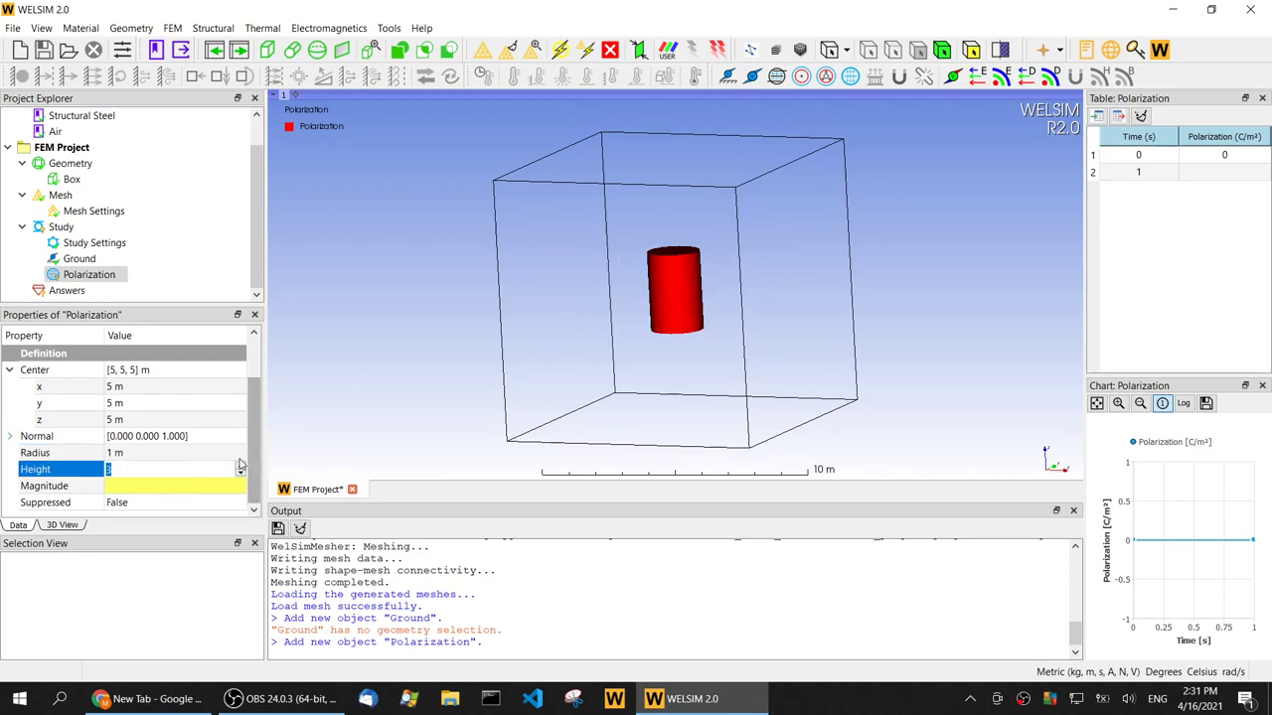
left_click(240, 466)
left_click(240, 467)
left_click(239, 474)
left_click(240, 474)
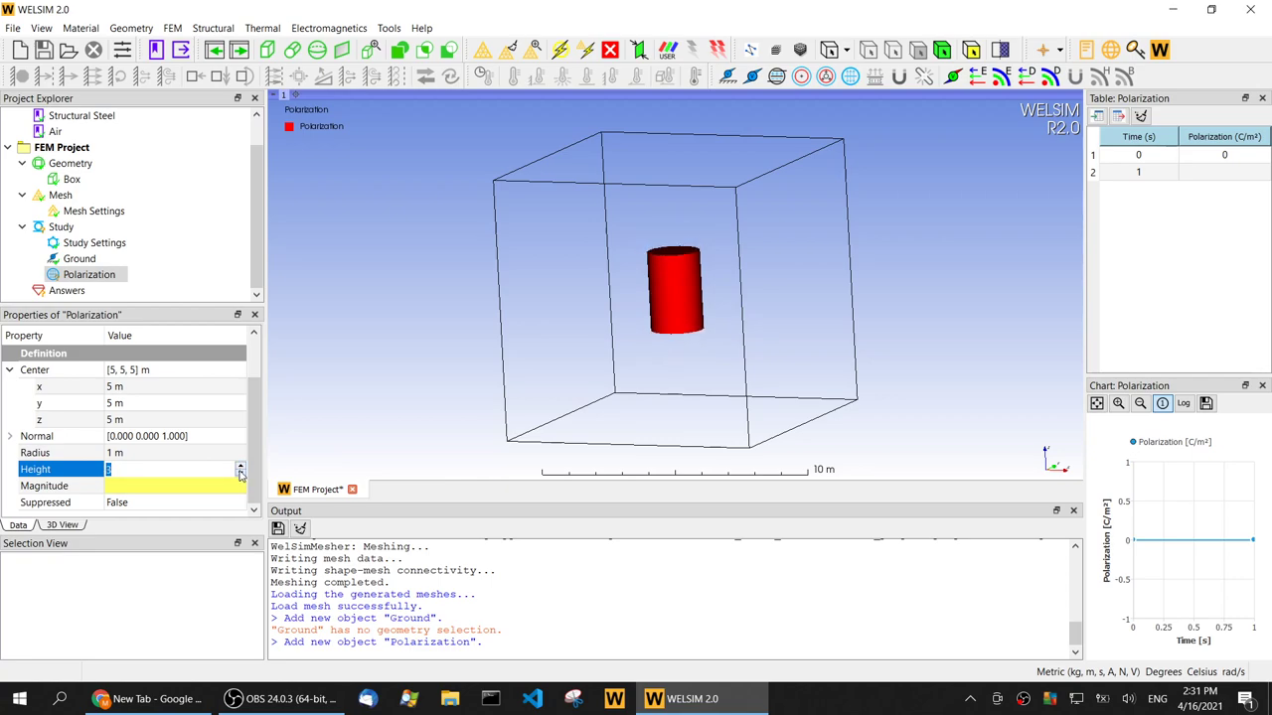
left_click(240, 466)
left_click_drag(435, 343, 454, 314)
left_click(187, 501)
Step: Set the polarization magnitude to 0.01
left_click(182, 485)
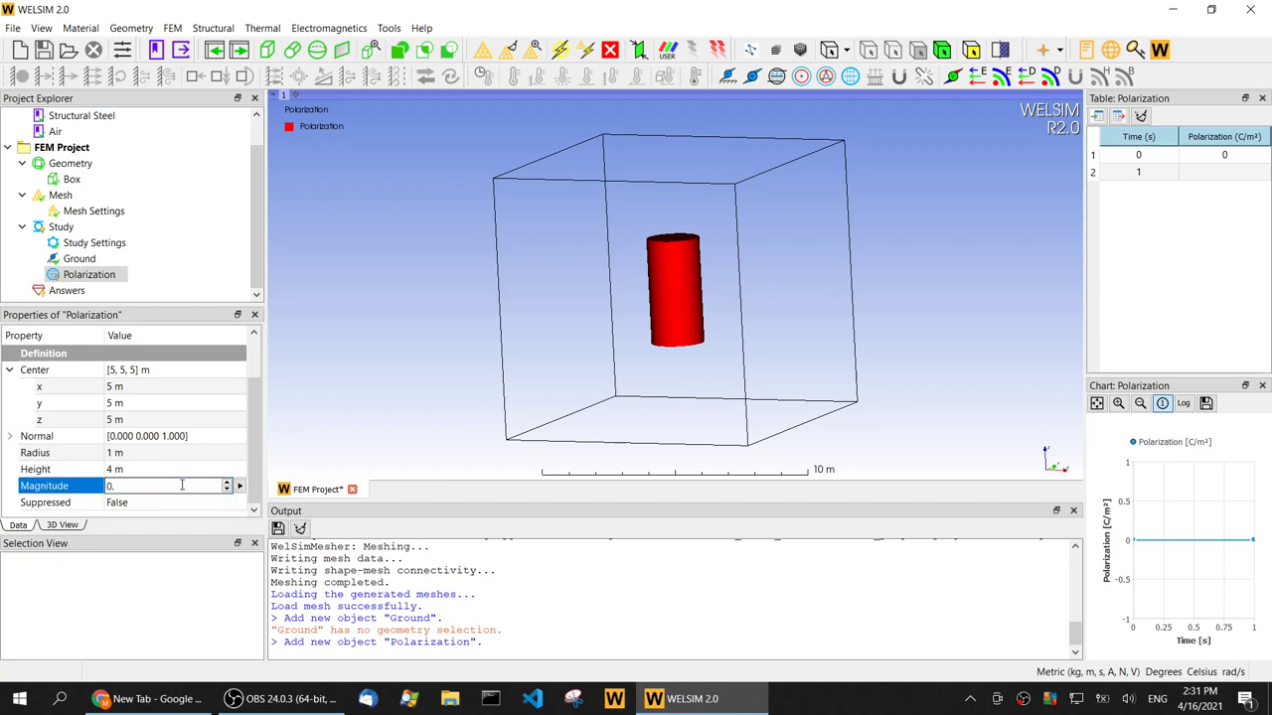
type("0.01")
key("Return")
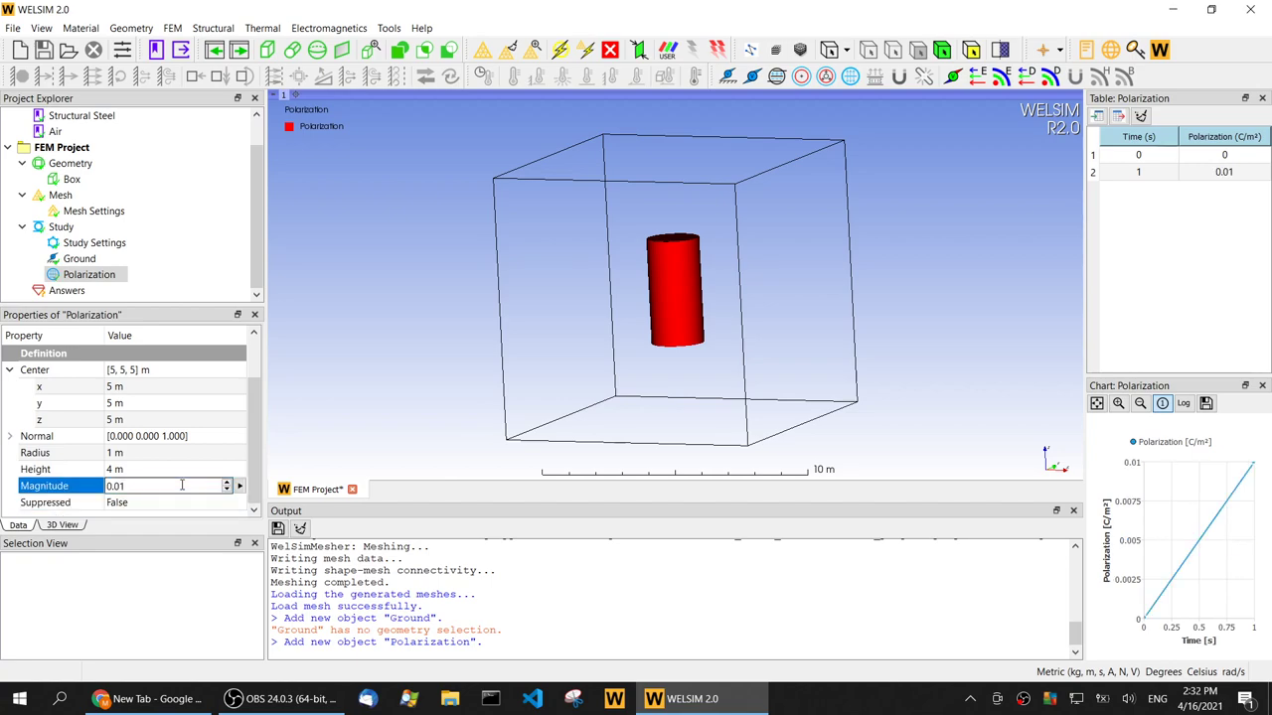
Step: Solve the model and display the Voltage result, ranging from -4.776e8 V to 4.63e8 V
left_click(567, 57)
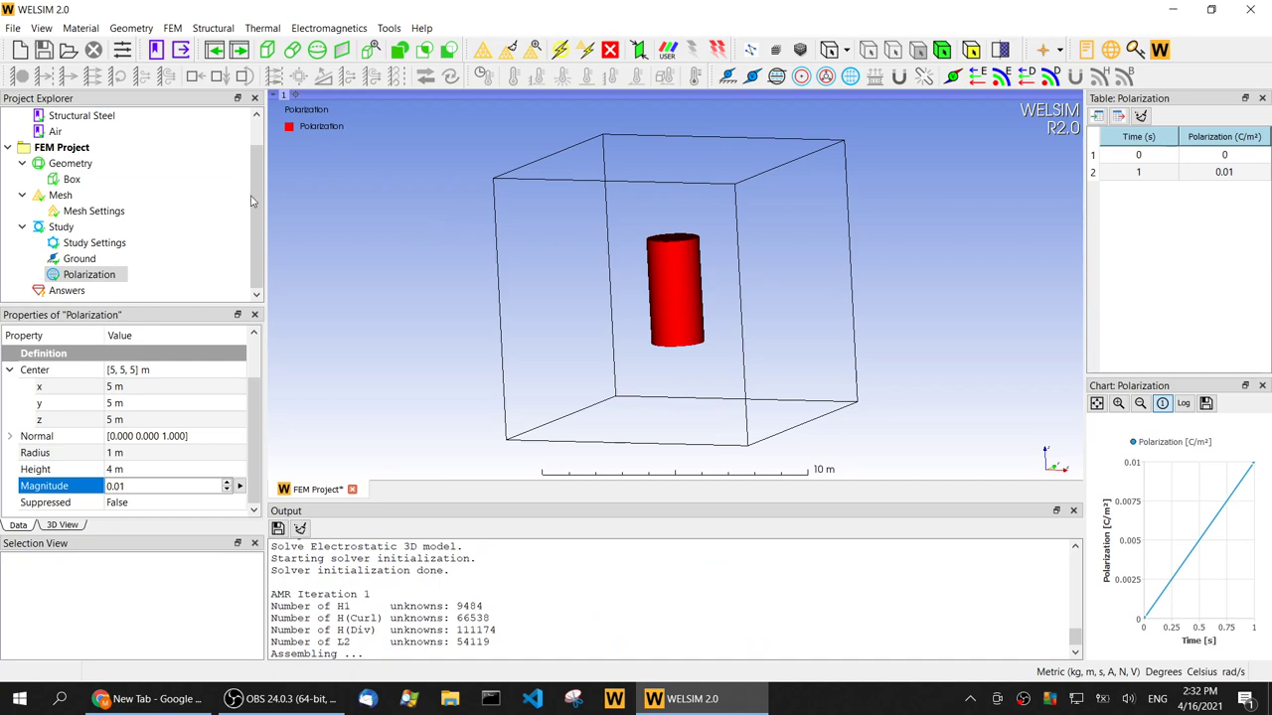
left_click(953, 78)
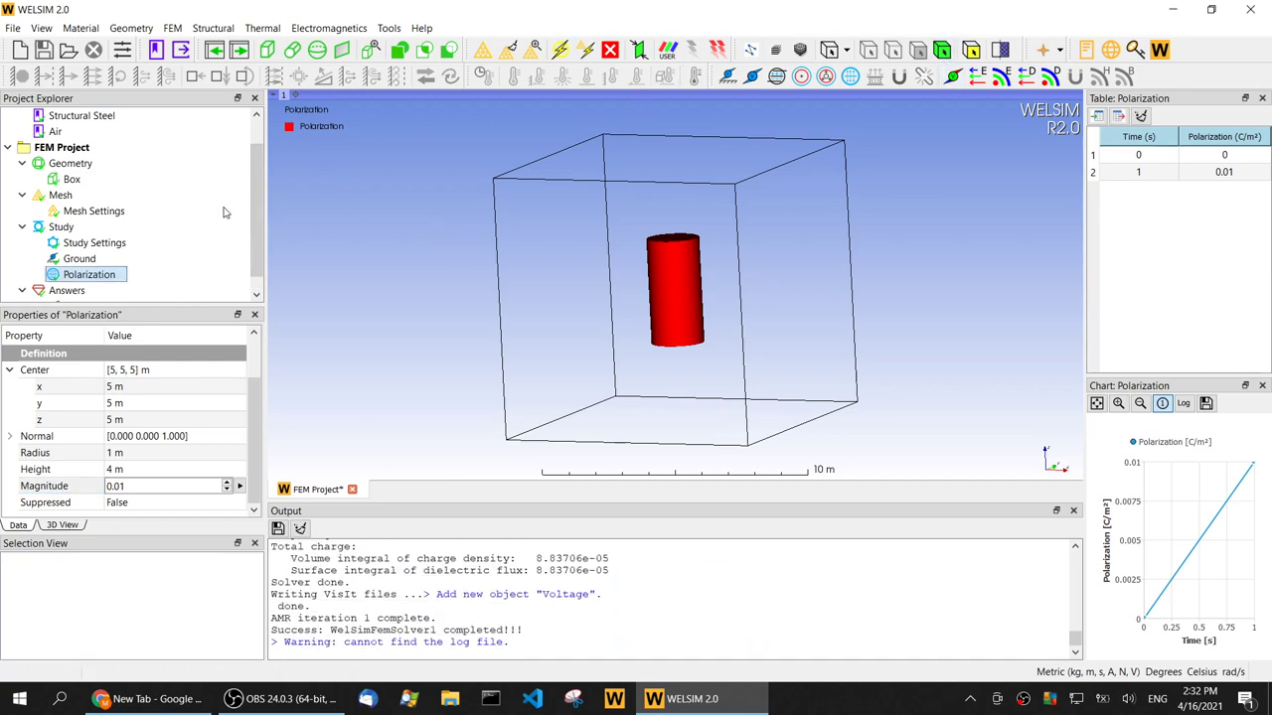
scroll(224, 212, "down", 1)
left_click(94, 291)
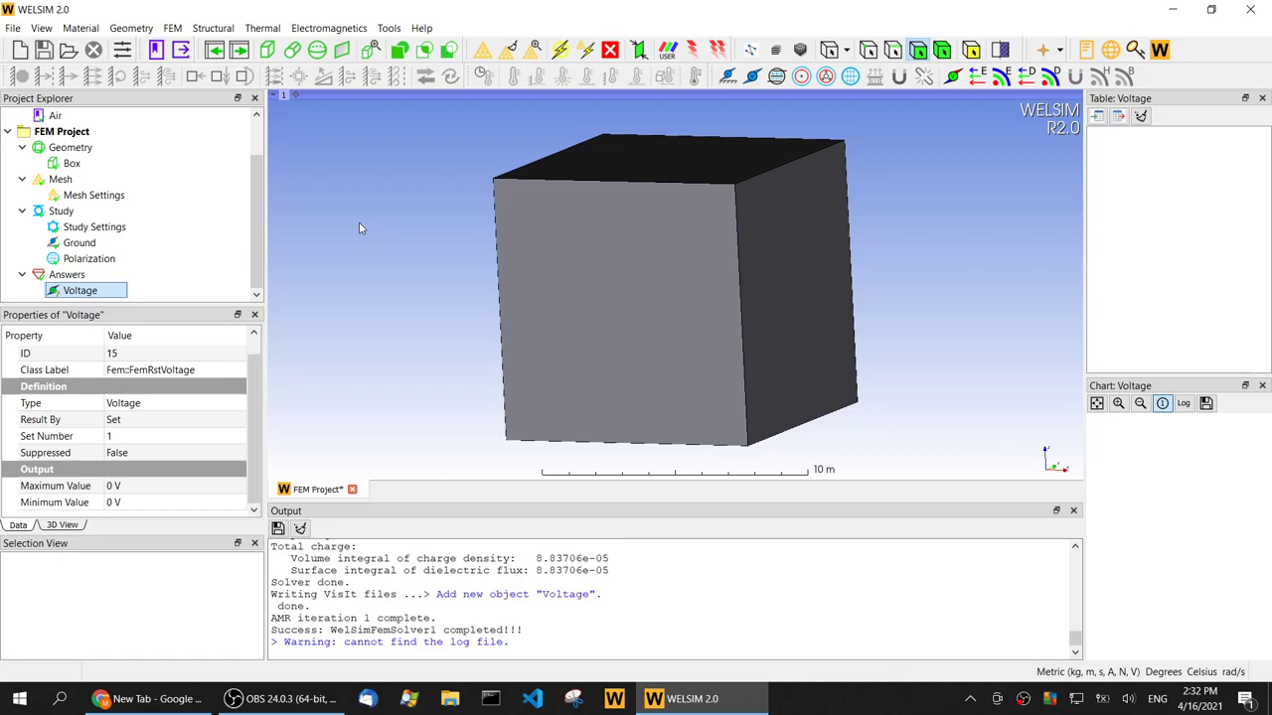
mouse_move(511, 269)
left_mouse_down()
mouse_move(662, 242)
mouse_move(693, 285)
mouse_move(732, 261)
mouse_move(672, 222)
mouse_move(511, 284)
left_mouse_up()
left_click_drag(627, 288, 525, 258)
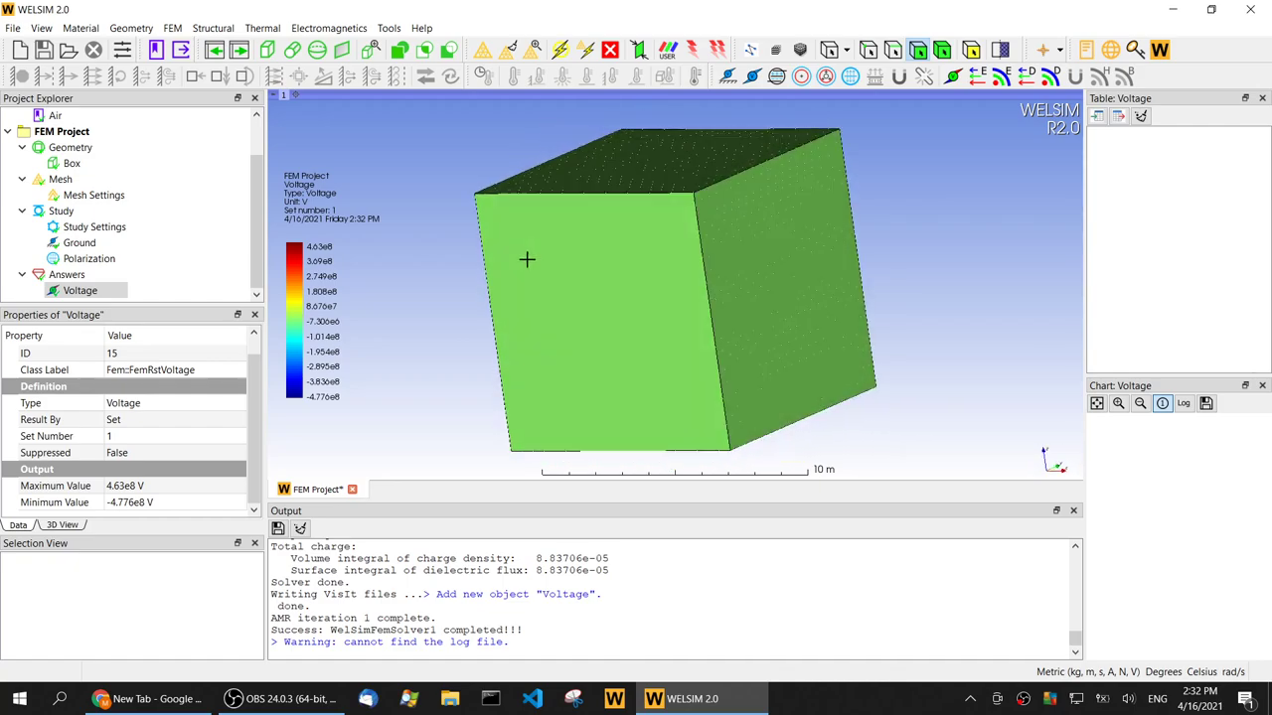
Step: In the Voltage result's 3D View properties, set Clip Planes and Show Backface to True
left_click(62, 526)
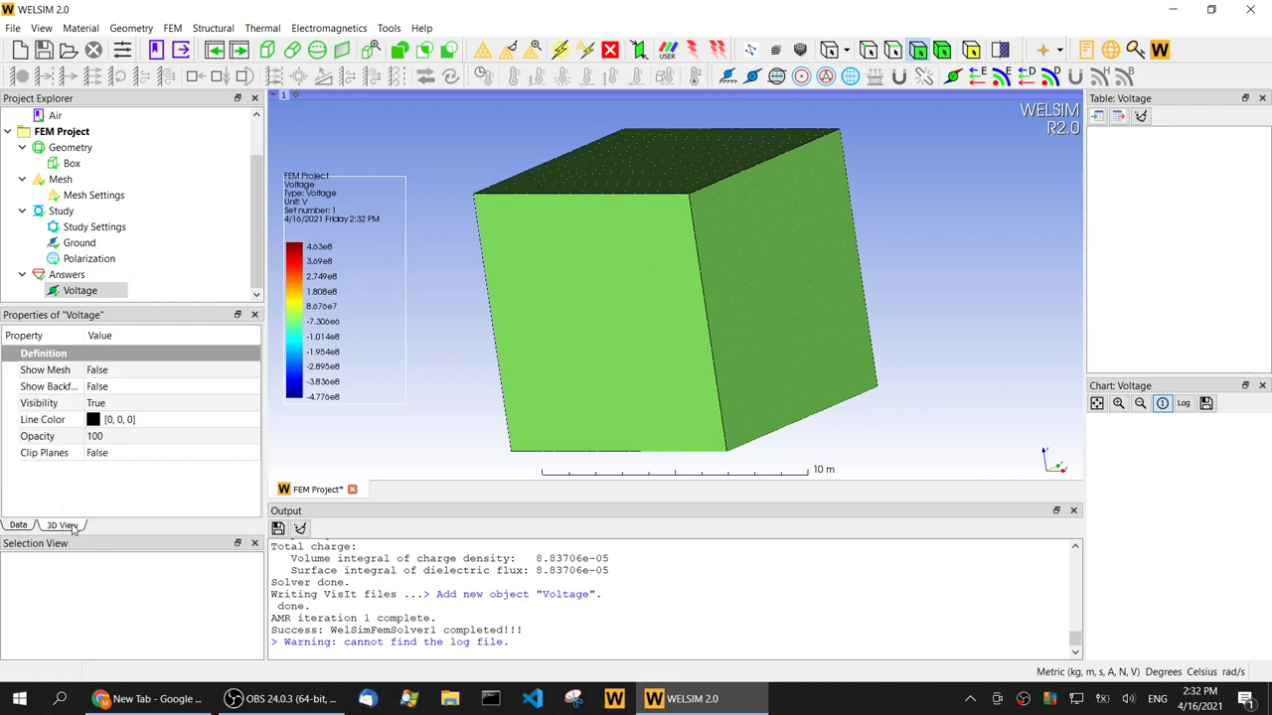
left_click(126, 457)
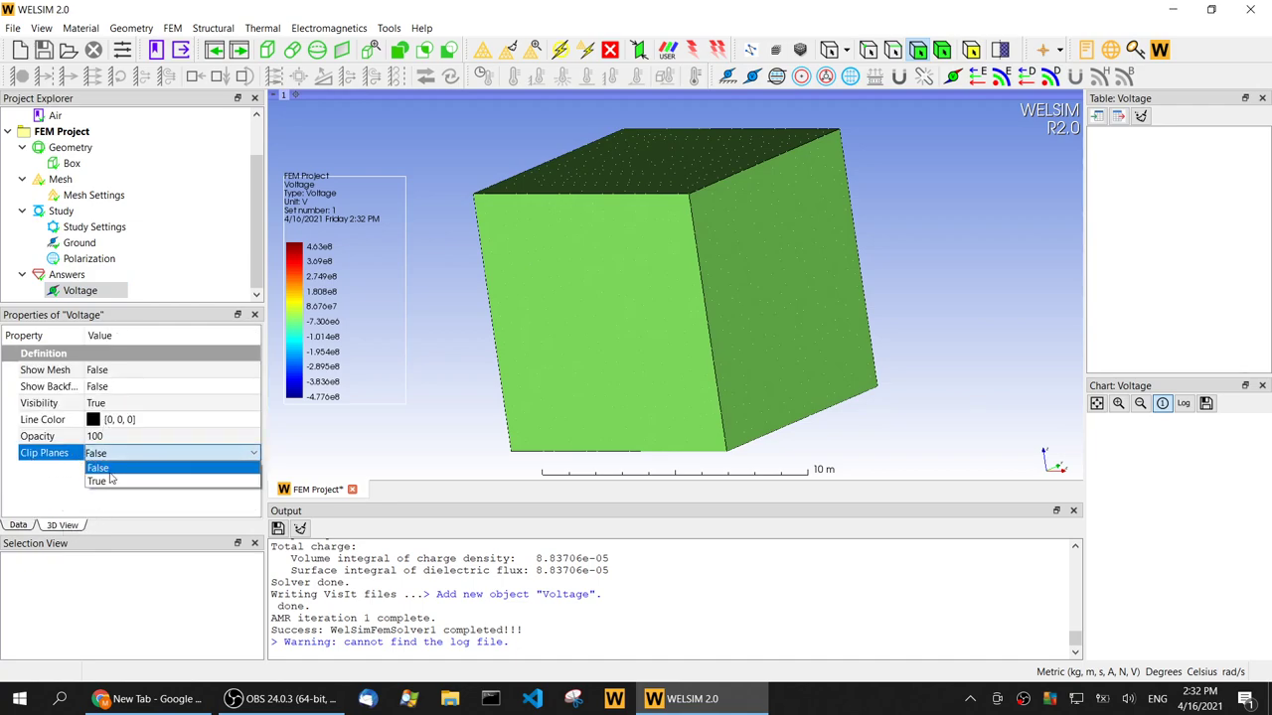
left_click(115, 480)
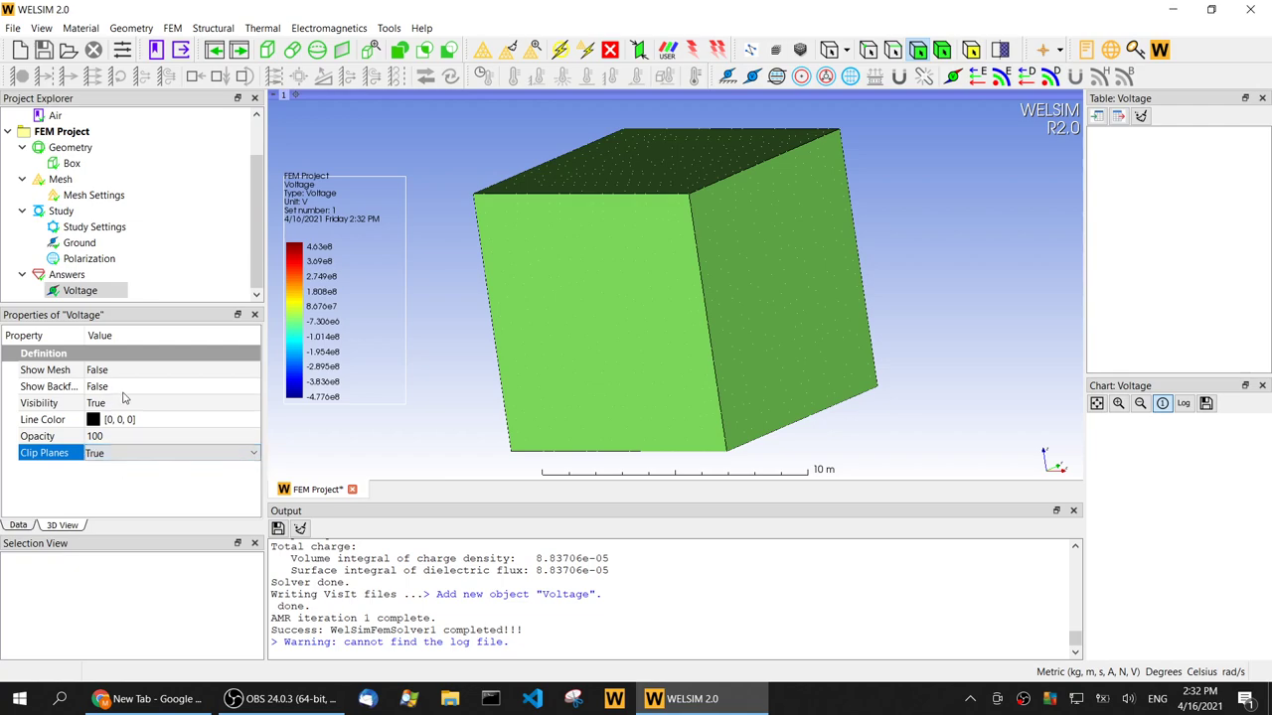
left_click(119, 387)
left_click(121, 415)
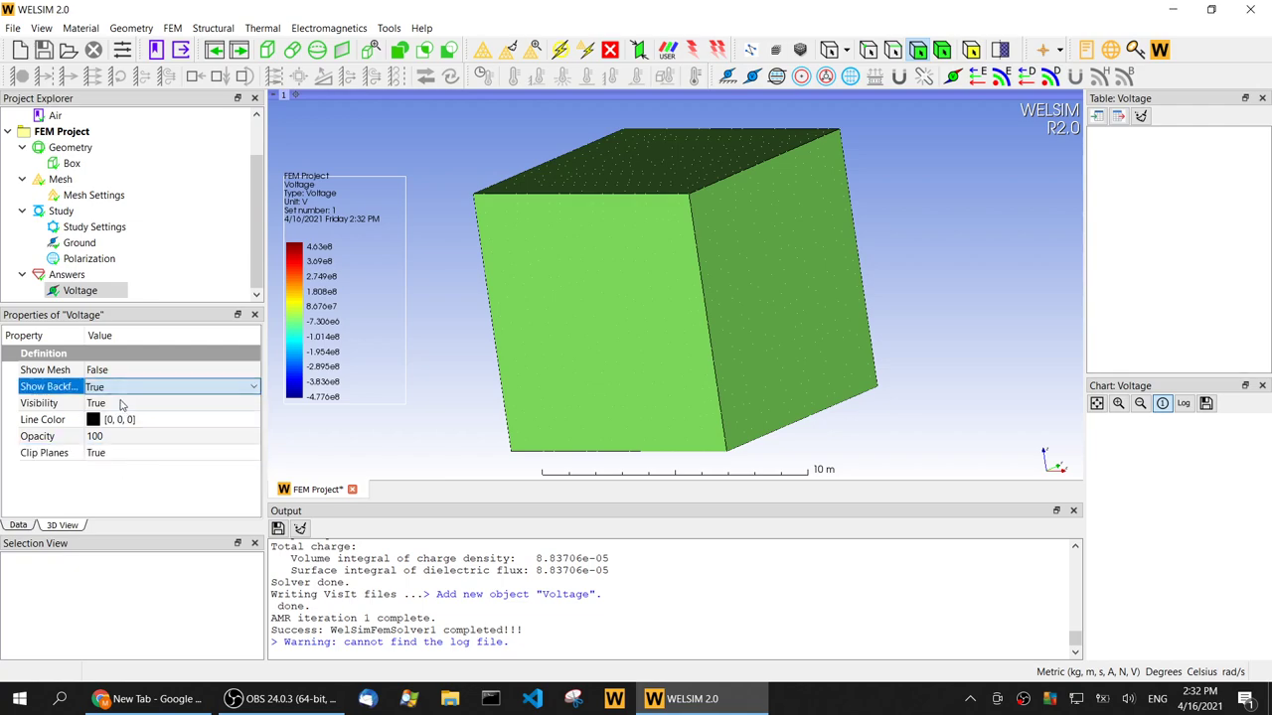
Step: Enable negative Y-Z plane clipping with the X origin at 5000 mm to reveal the interior
left_click(1038, 54)
left_click_drag(595, 239, 971, 521)
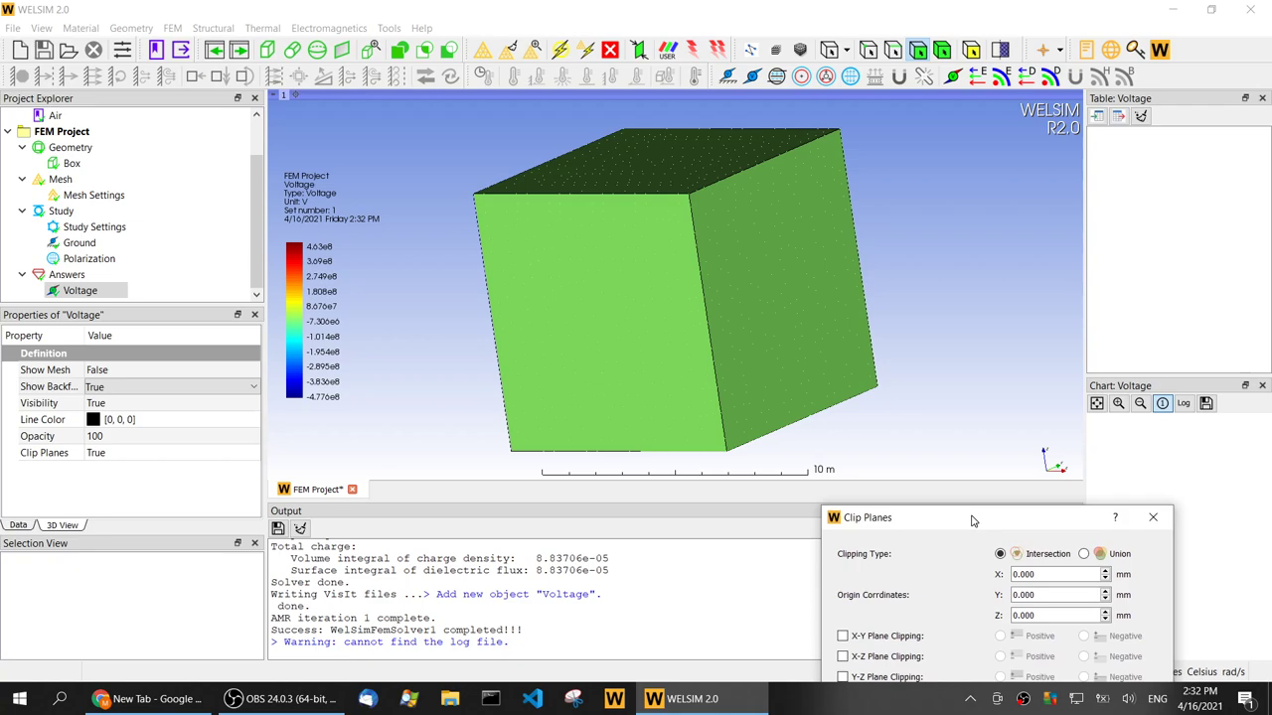
left_click_drag(973, 520, 983, 519)
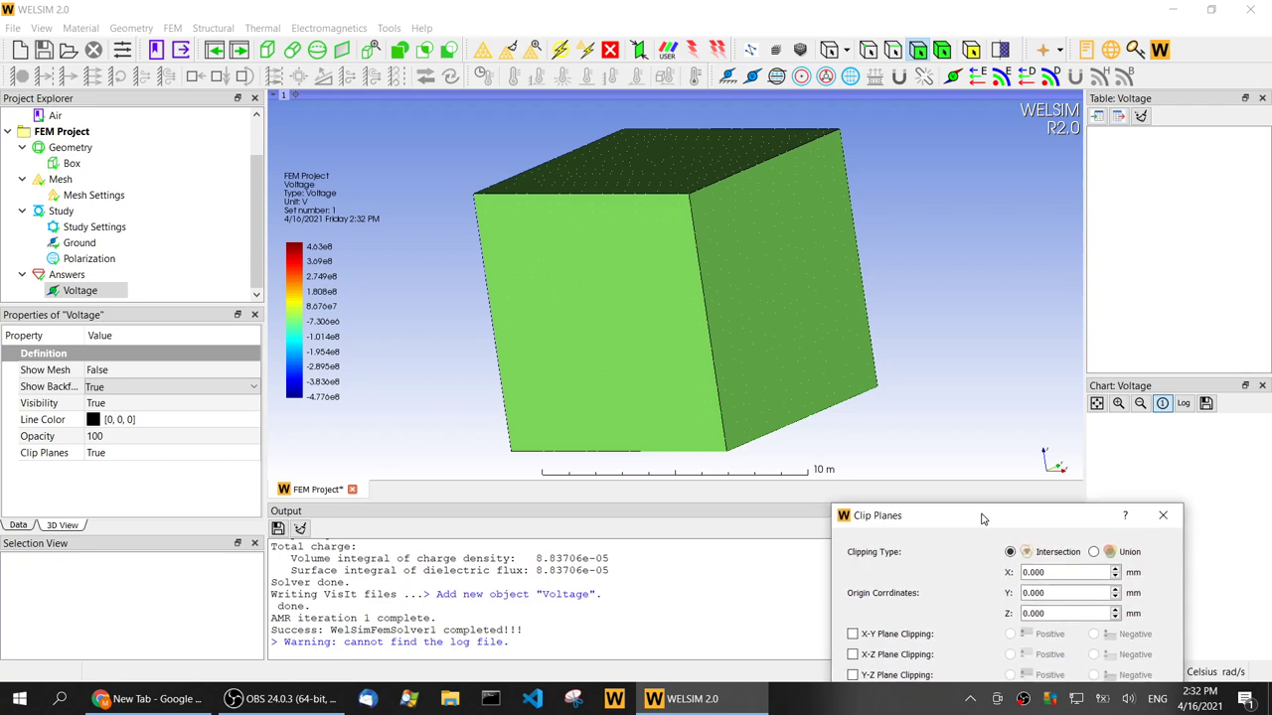
left_click_drag(983, 519, 1057, 245)
left_click(951, 403)
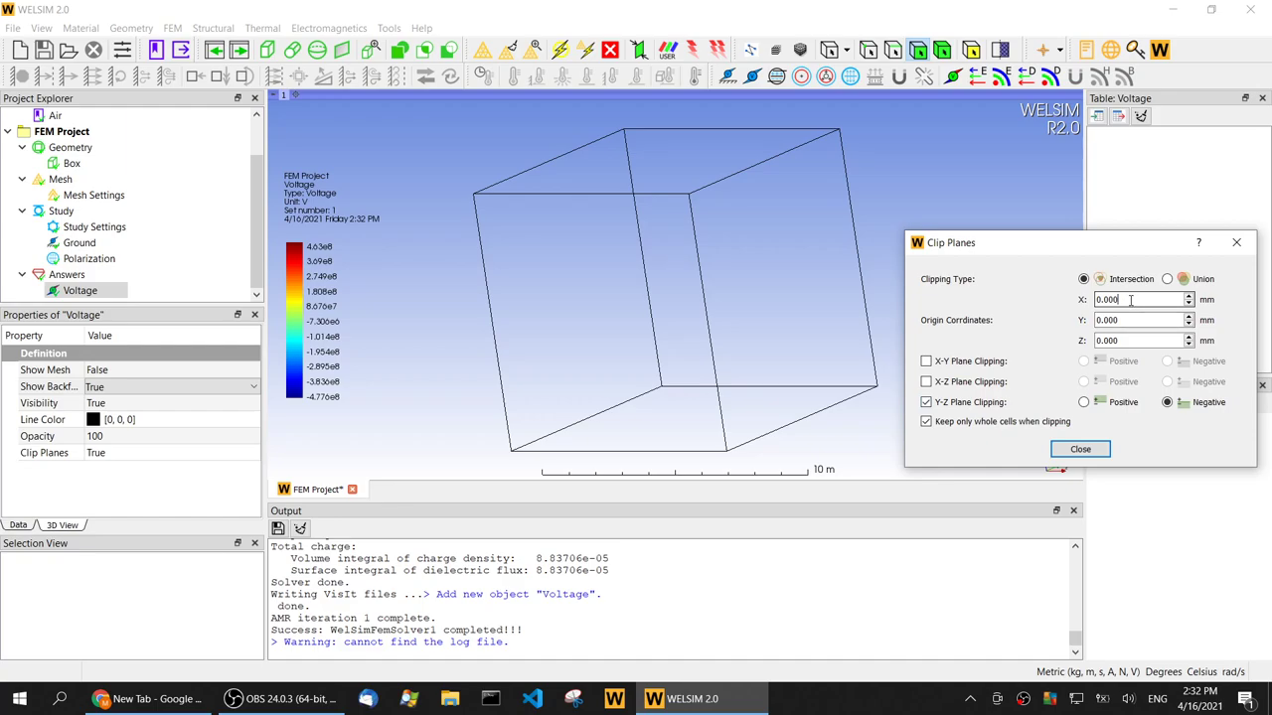
left_click_drag(1133, 299, 1095, 299)
type("5000")
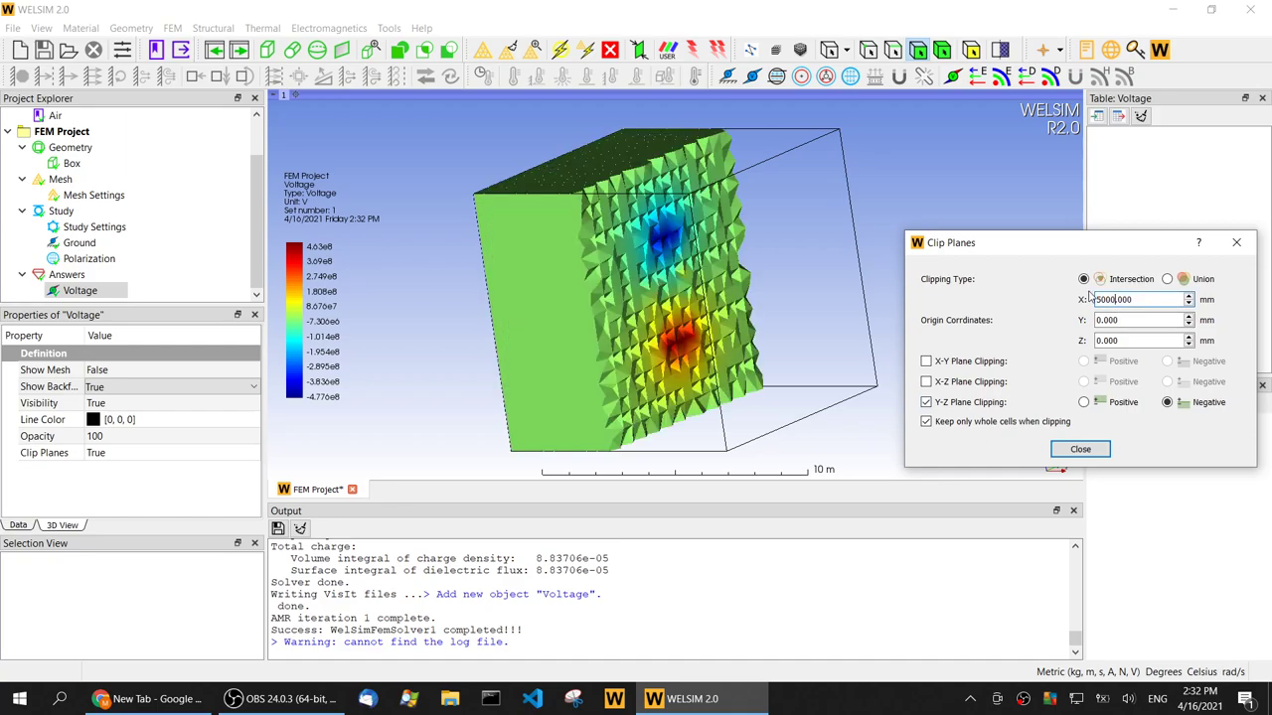
key("Escape")
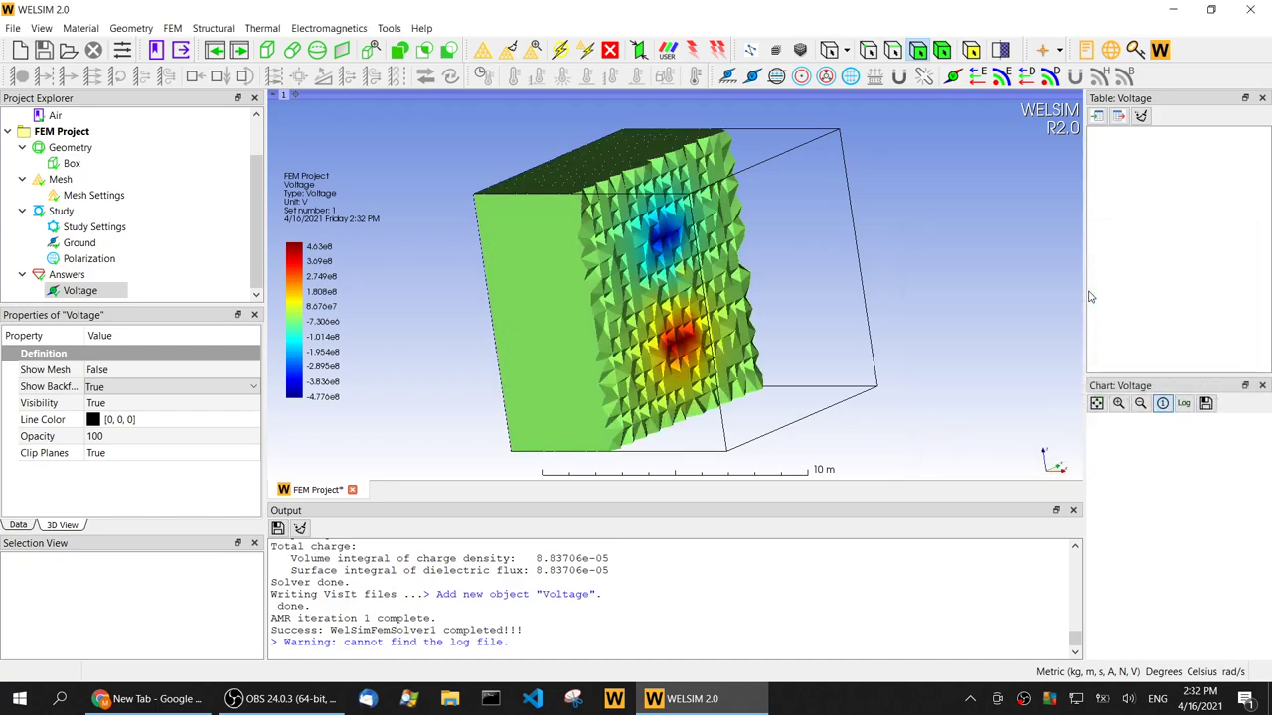
left_click_drag(838, 301, 498, 238)
left_click_drag(809, 353, 849, 375)
Step: Turn off 'Keep only whole cells' clipping so the Voltage plot shows a smooth cut face
left_click(999, 50)
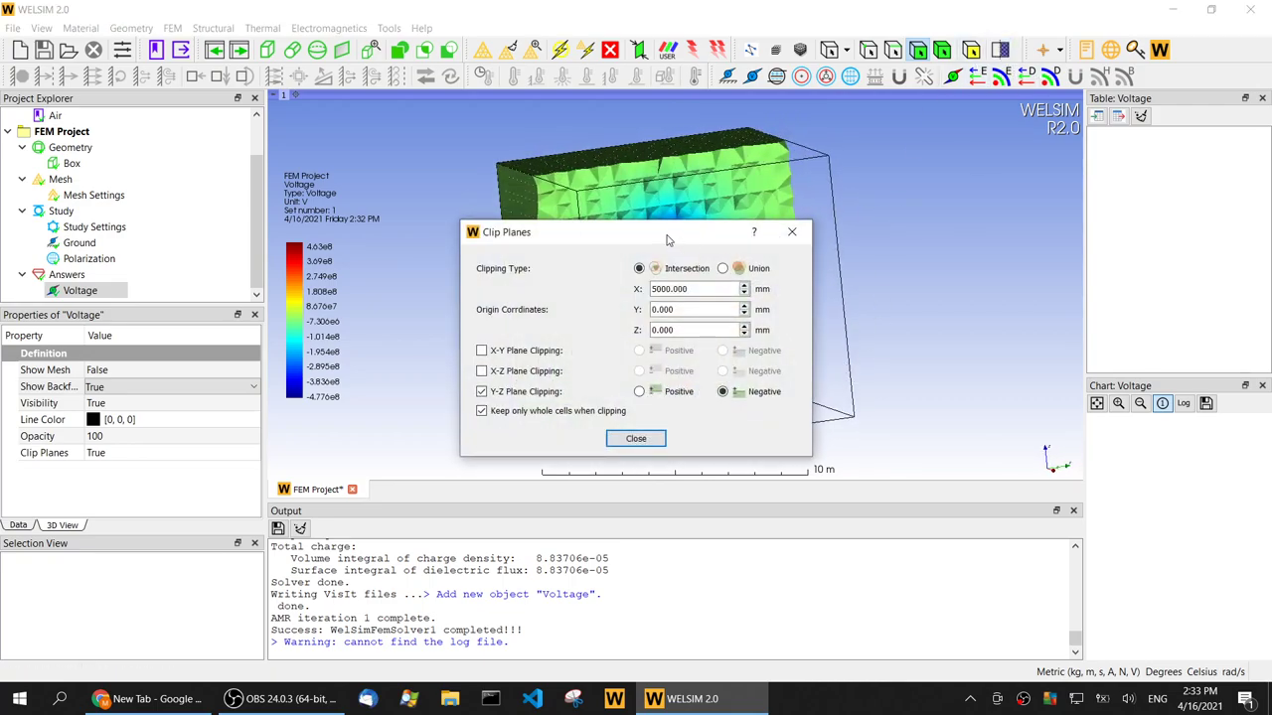
left_click_drag(668, 239, 1097, 185)
left_click(961, 360)
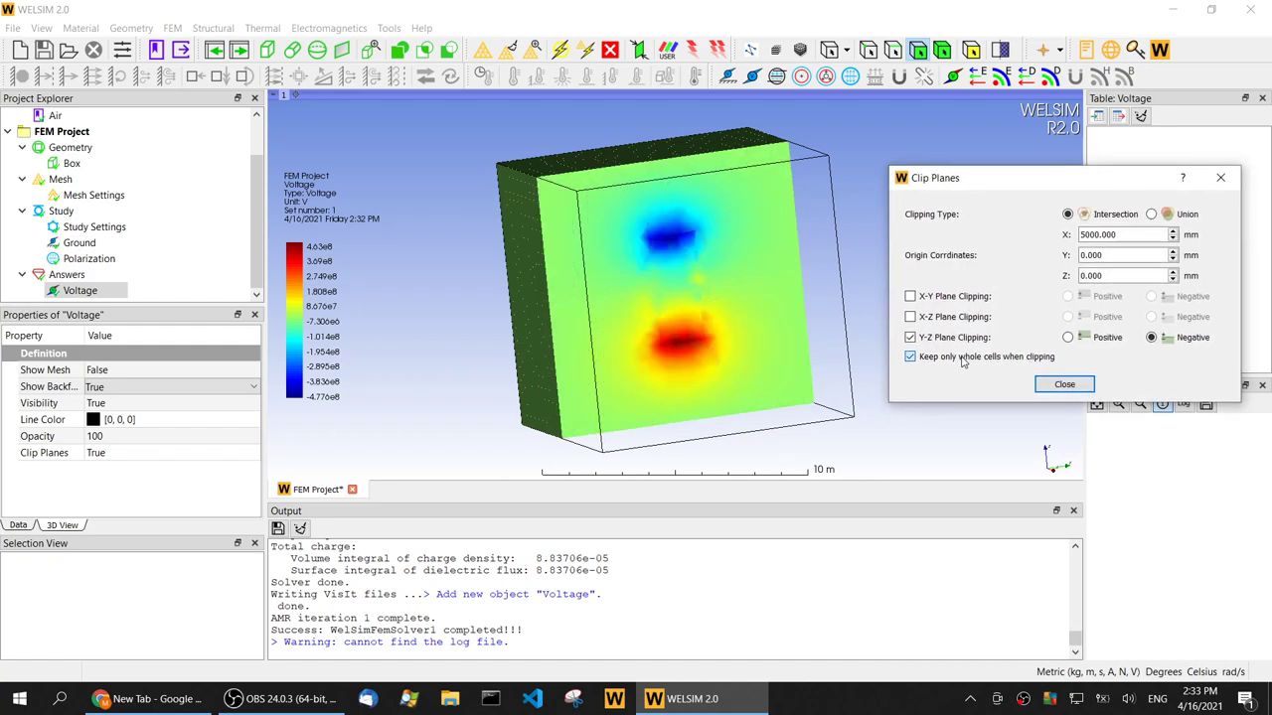
left_click(1064, 384)
left_click_drag(777, 314, 563, 356)
left_click_drag(752, 375, 845, 351)
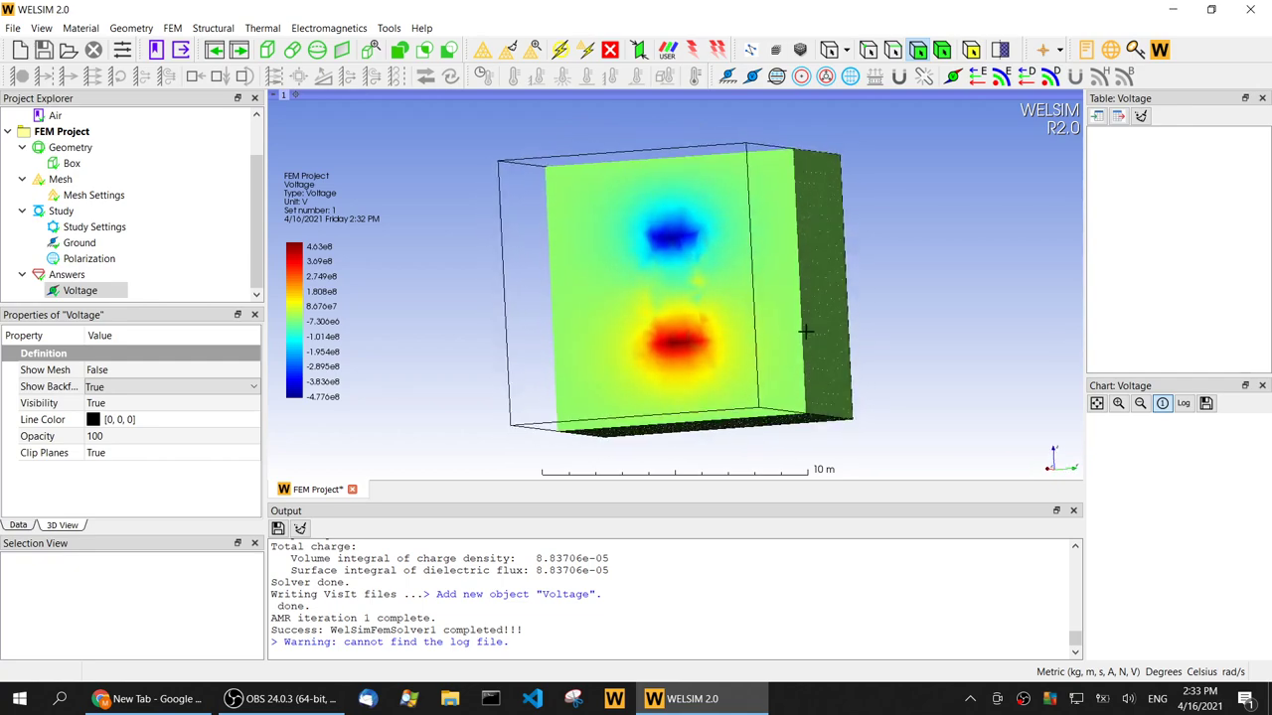
left_click_drag(806, 331, 813, 338)
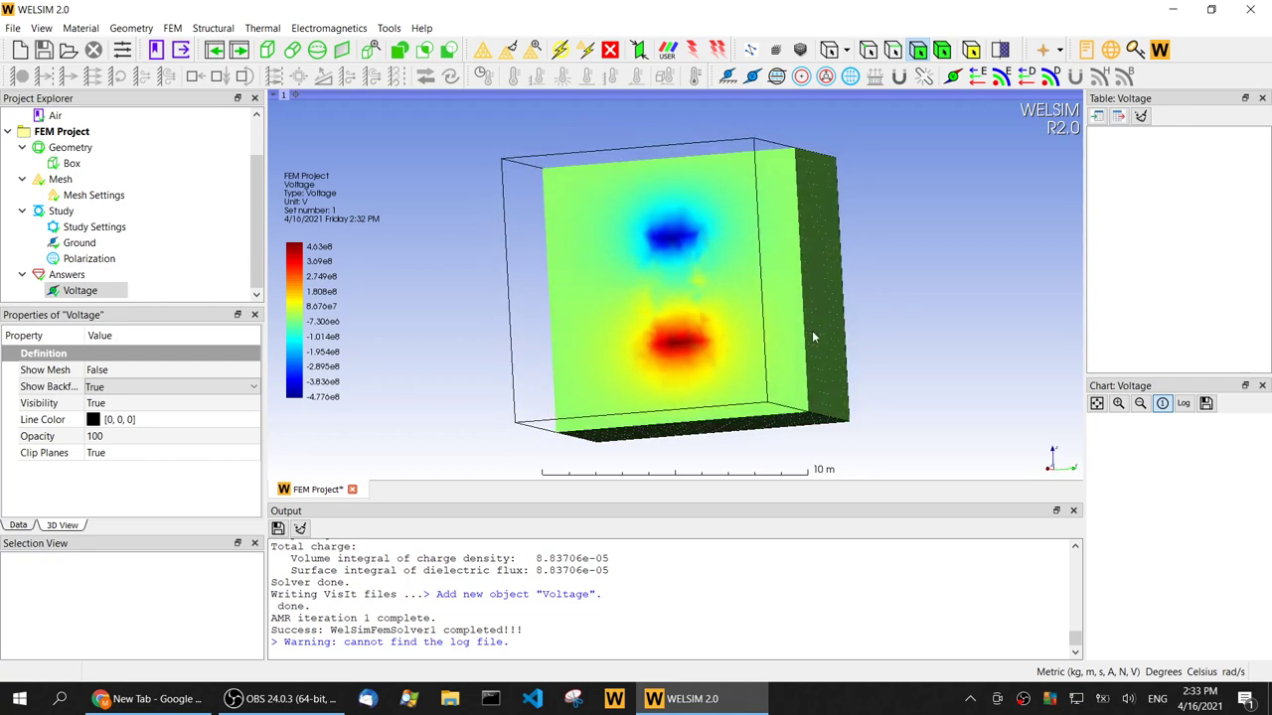